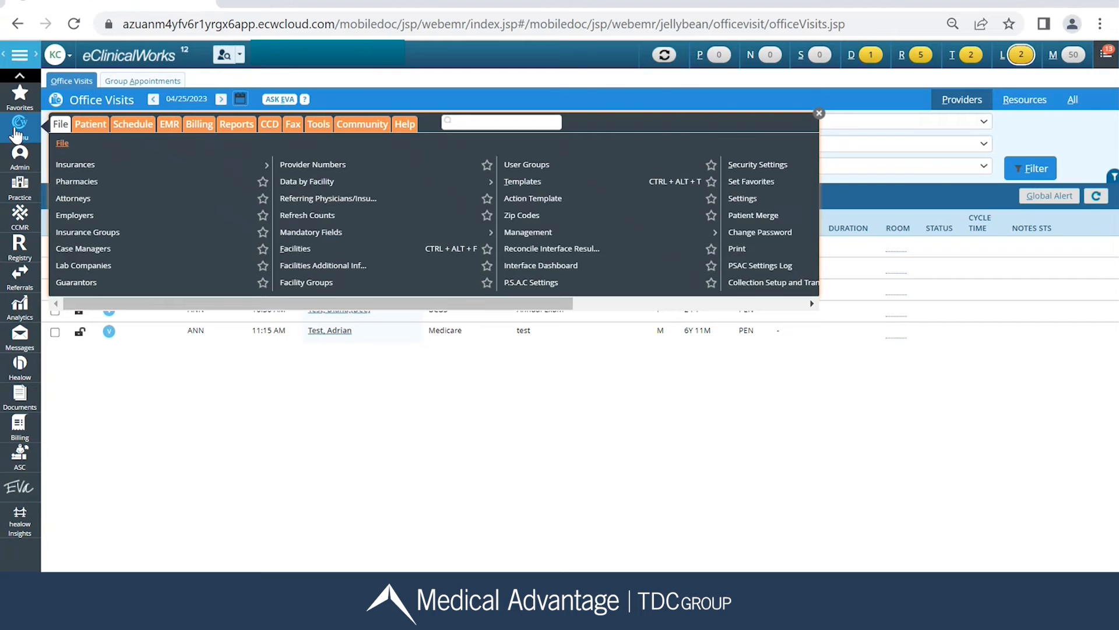
- Search the application's functions for "working" and open Working Hours Configuration
left_click(494, 123)
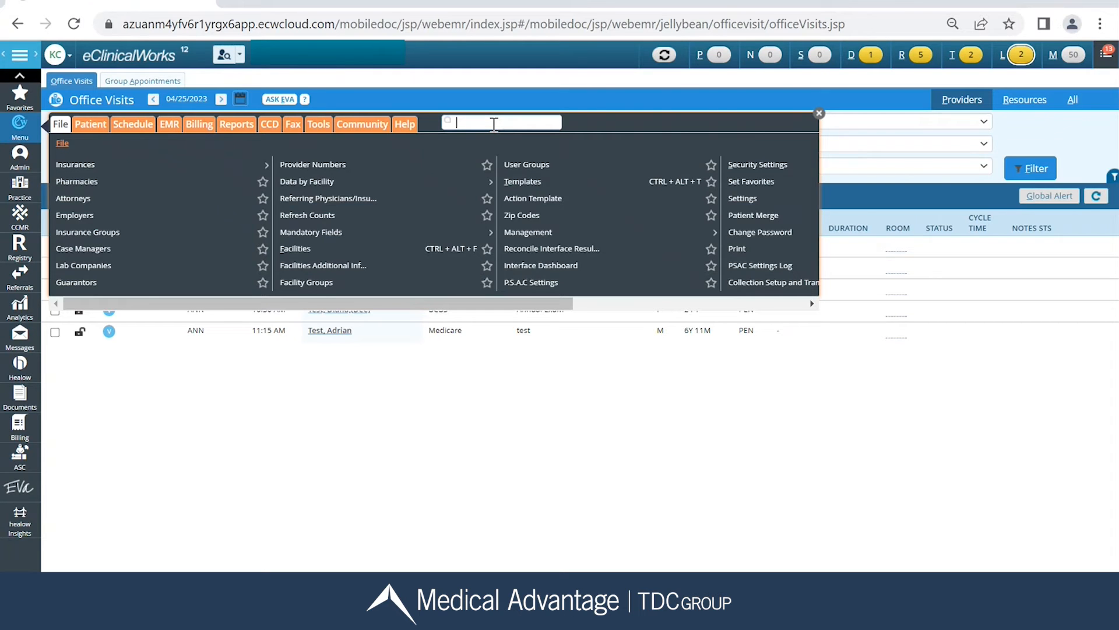
type("working")
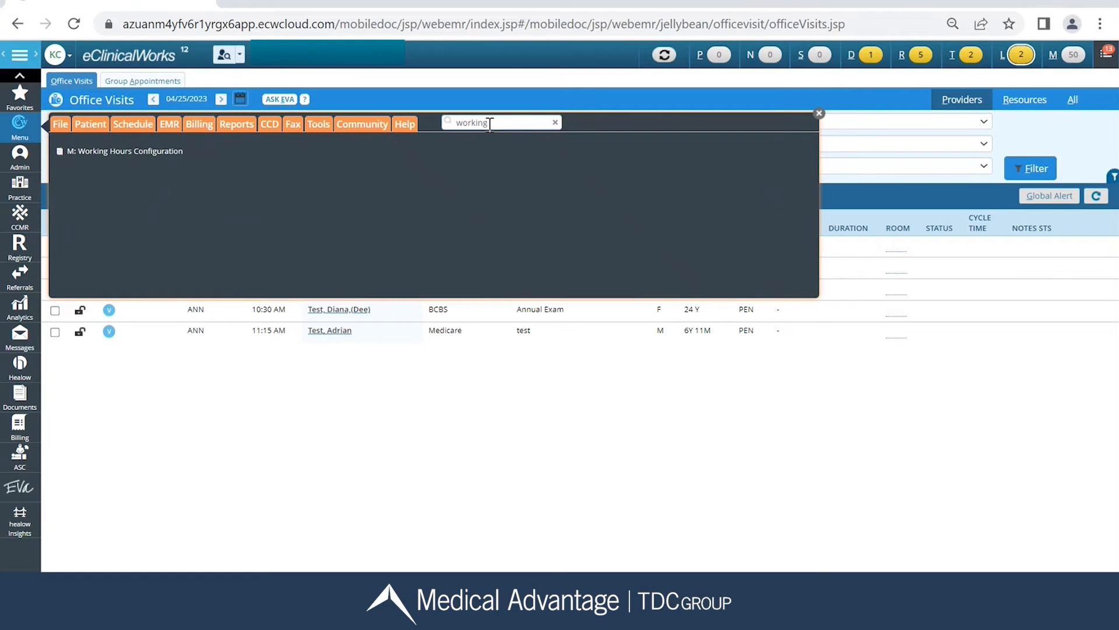
left_click(138, 153)
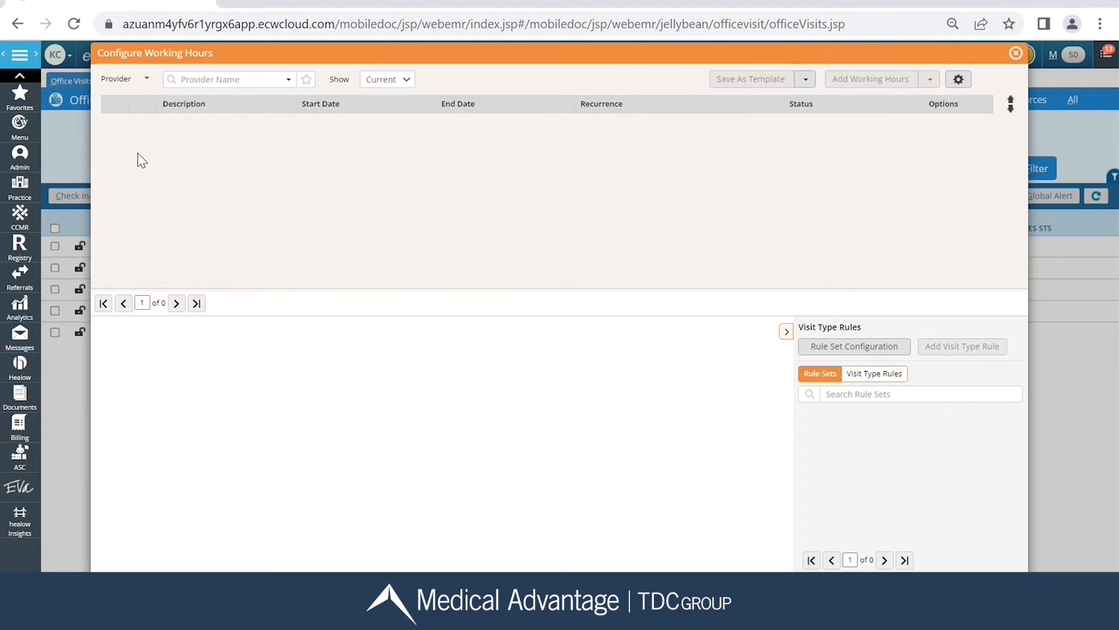
- View the Resource option, return to Provider, and load the working hours of the first listed provider
left_click(147, 80)
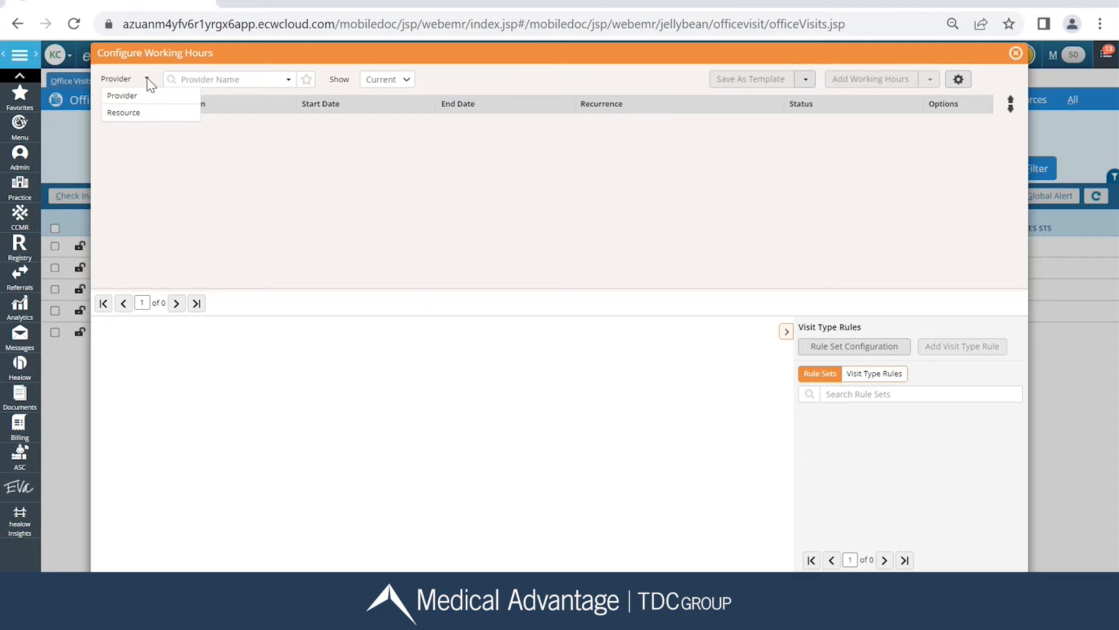
left_click(131, 113)
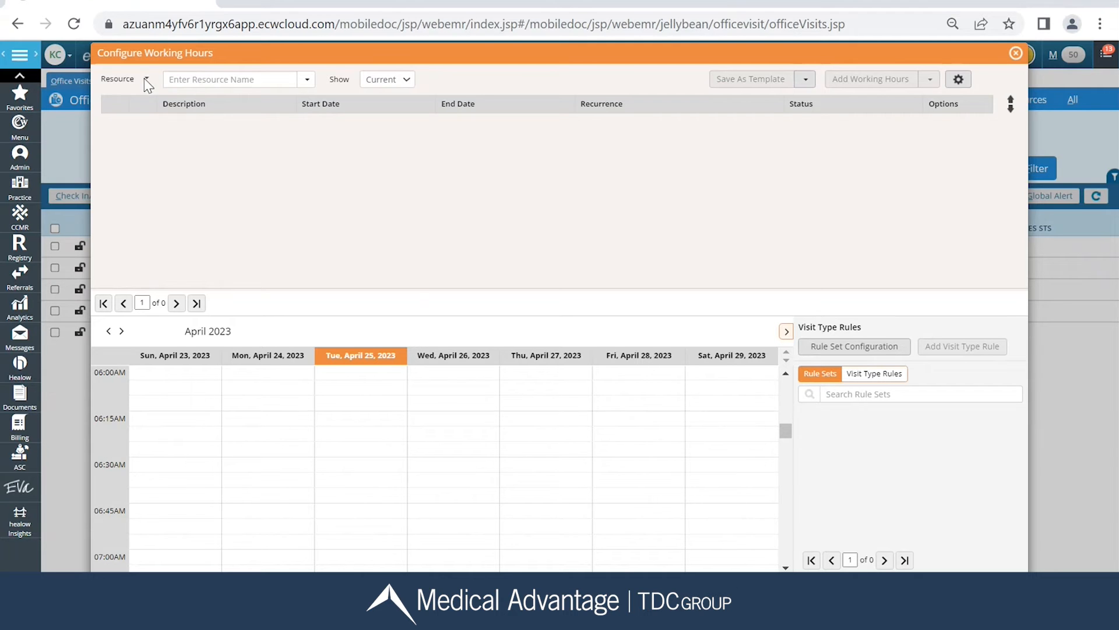
left_click(146, 80)
left_click(137, 95)
left_click(288, 81)
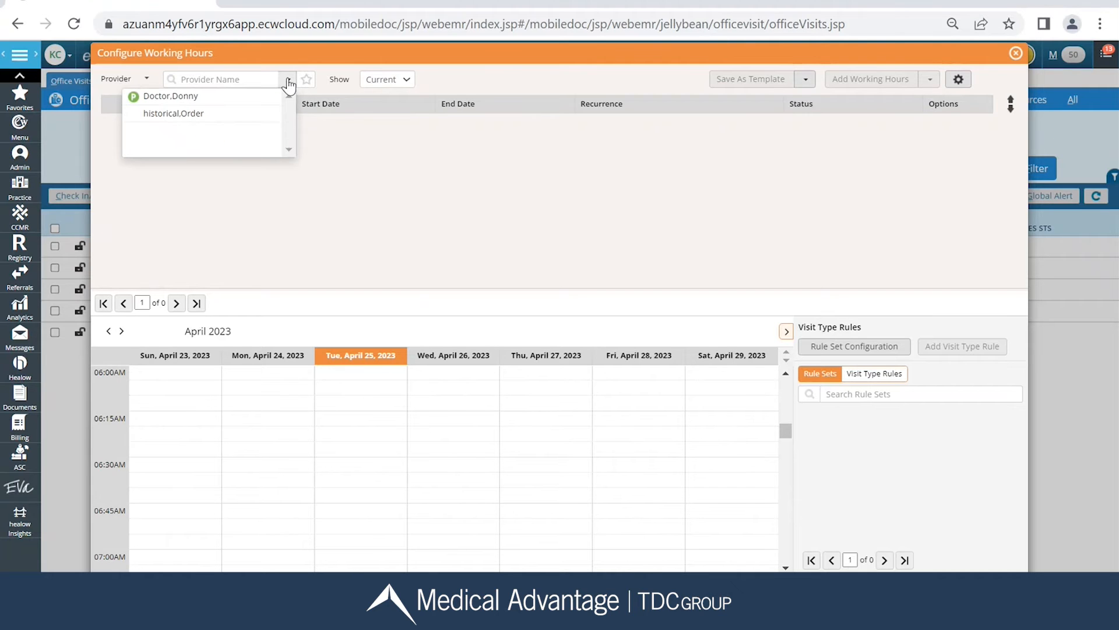
left_click(173, 100)
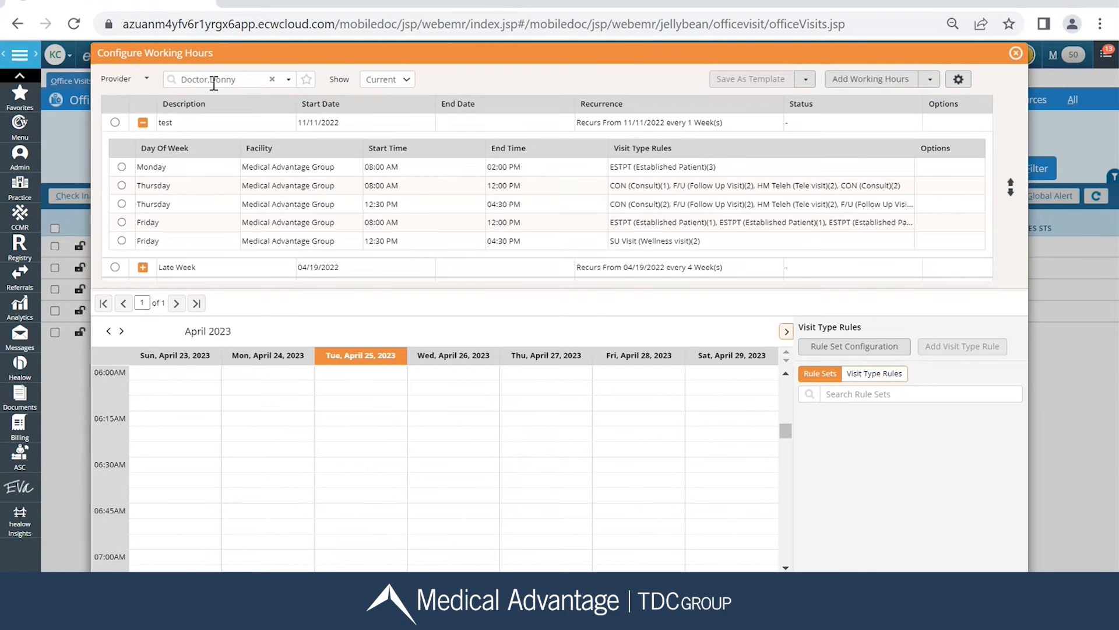
- Filter the provider's working hour blocks by Past and All, and return to Current
left_click(407, 81)
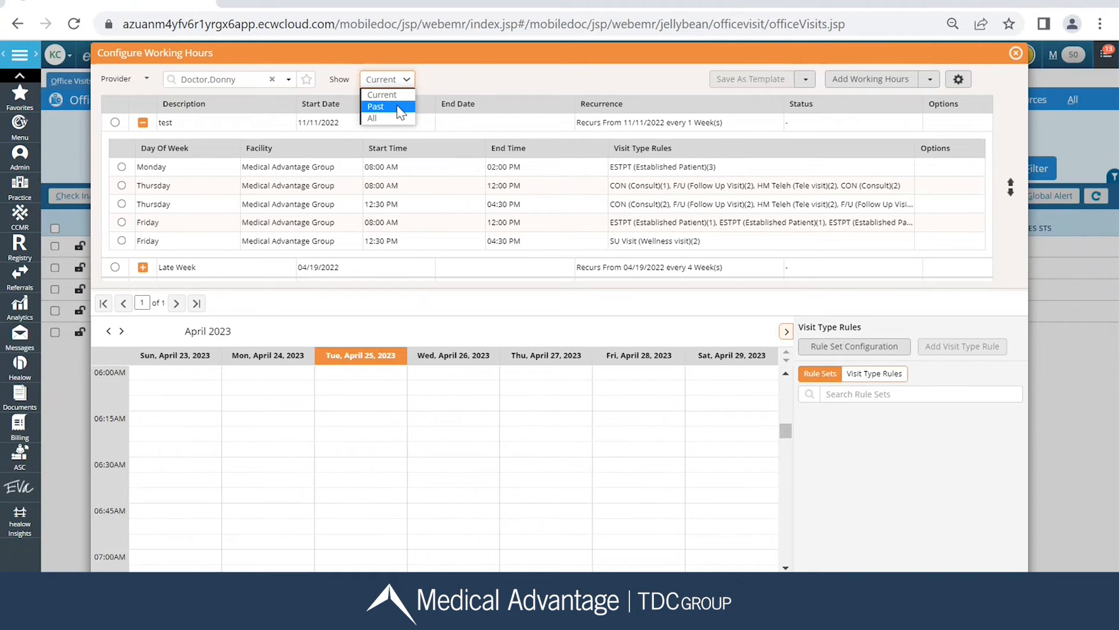
left_click(404, 107)
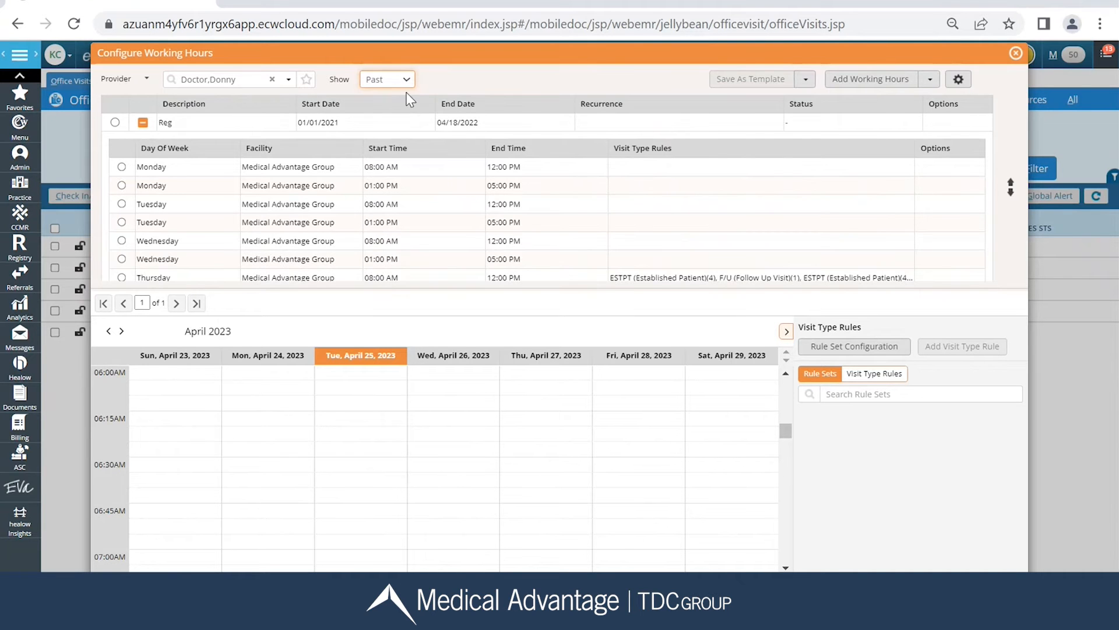
left_click(407, 82)
left_click(399, 125)
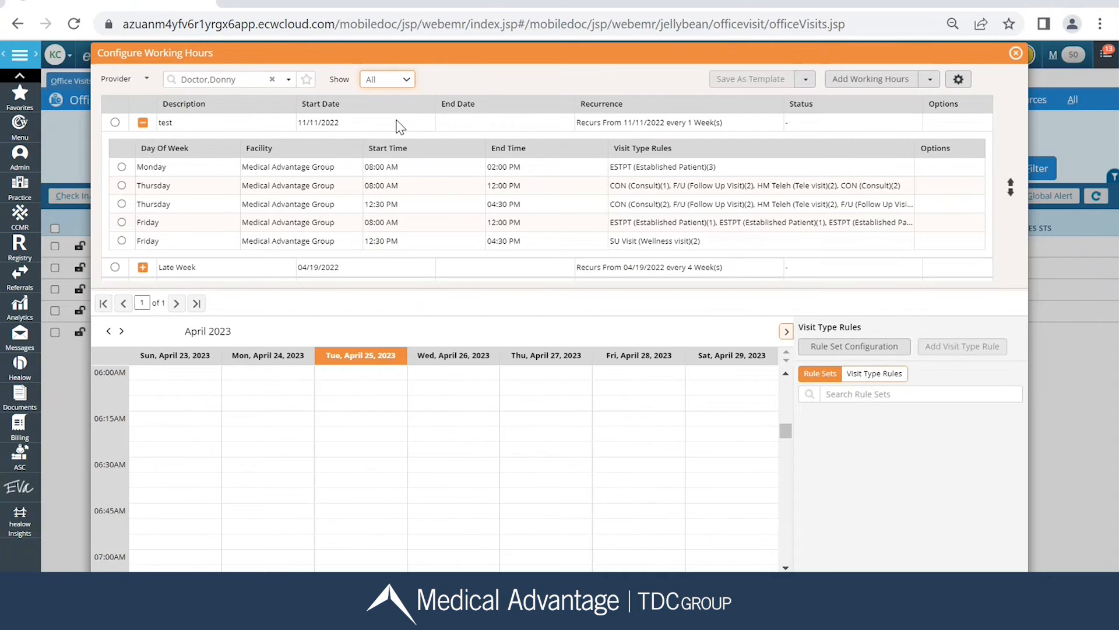
left_click(406, 81)
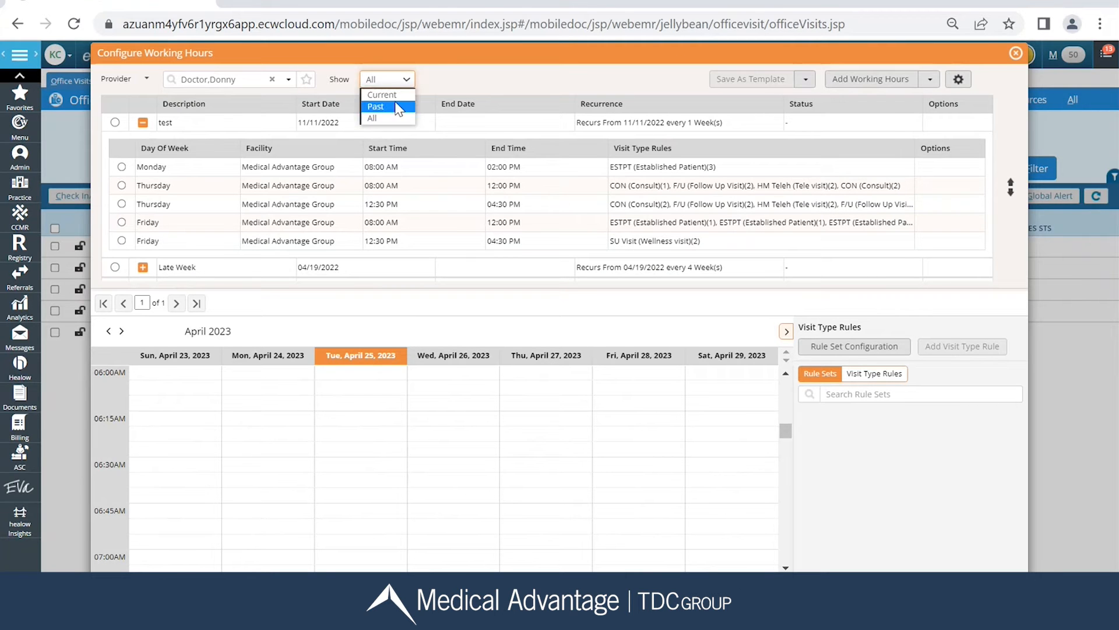
left_click(404, 96)
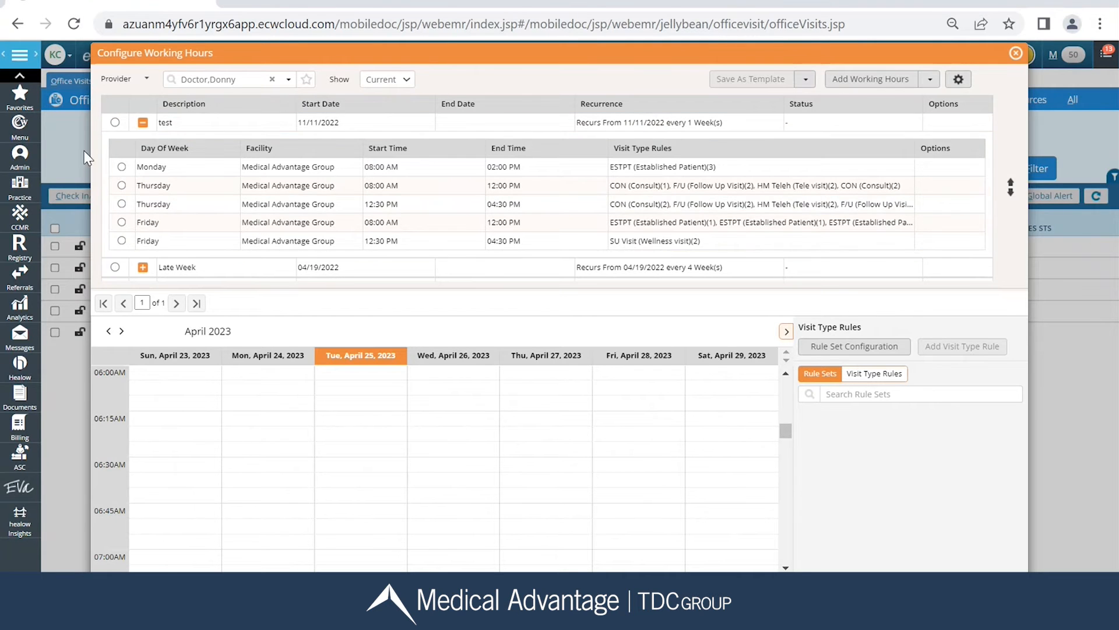
- Collapse and re-expand the test block, and select its Monday entry to view that day's schedule
left_click(143, 123)
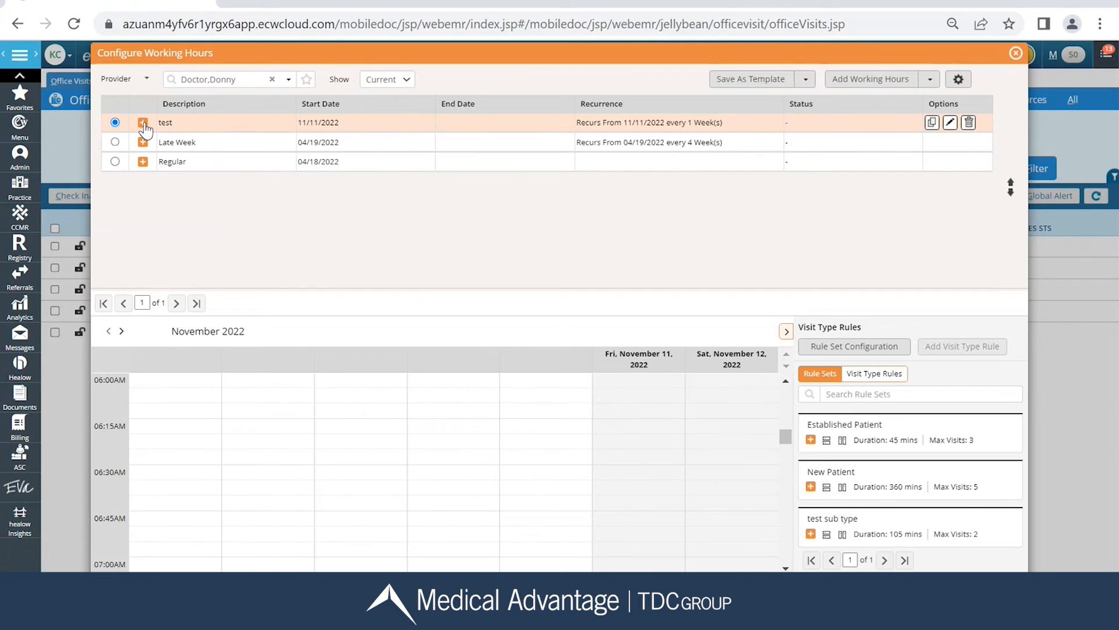
left_click(143, 123)
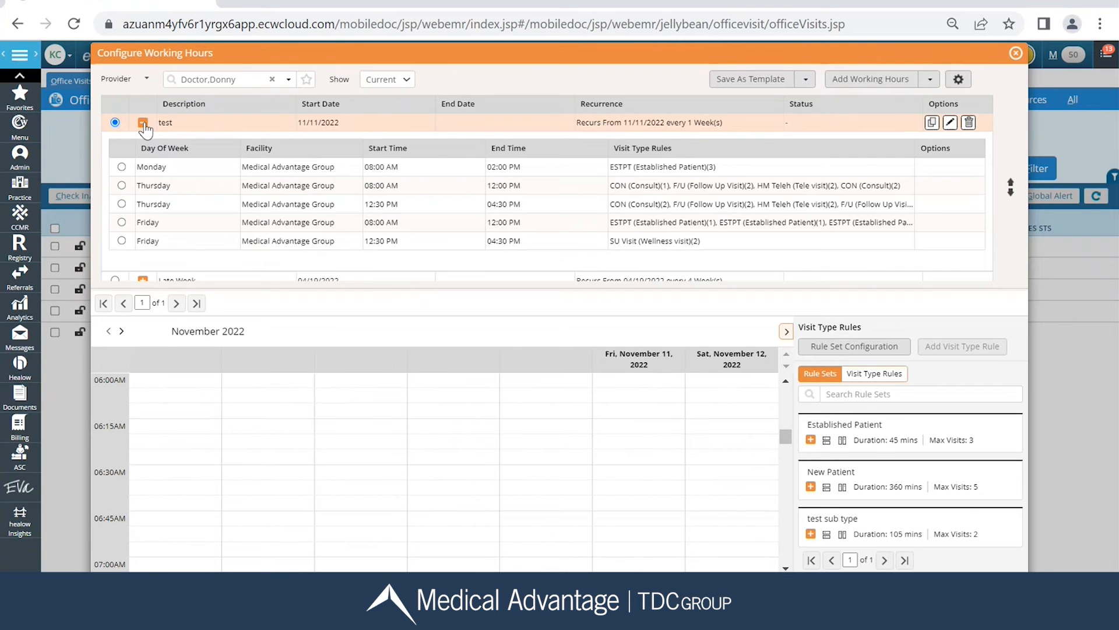
left_click(121, 167)
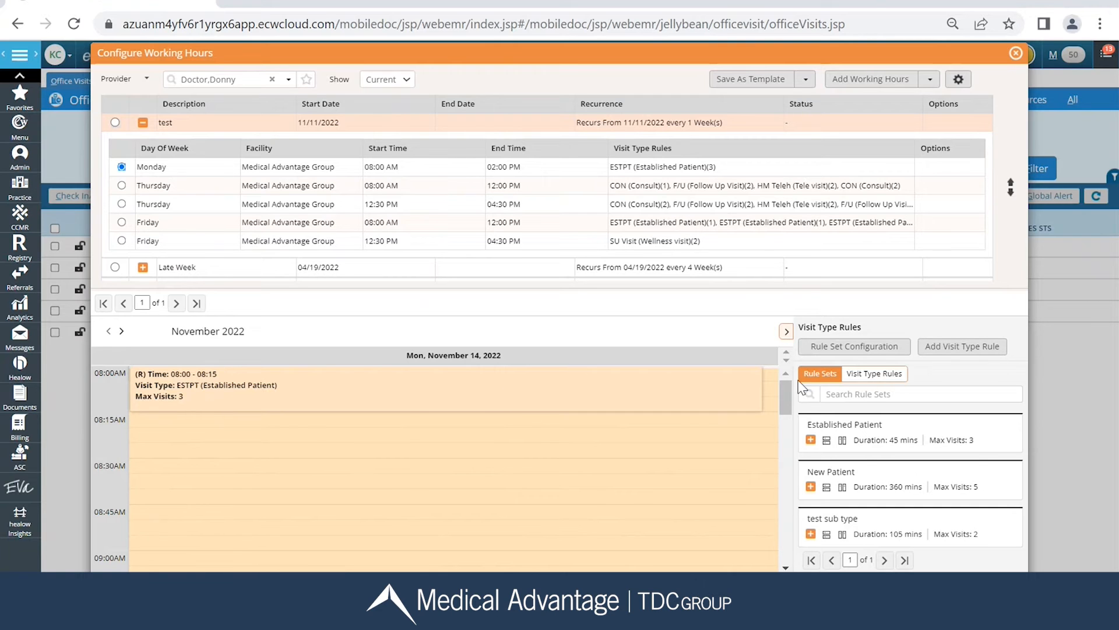
- Search the visit type rule sets for "new pa" and clear the search
mouse_move(896, 447)
left_click(873, 394)
type("new pa")
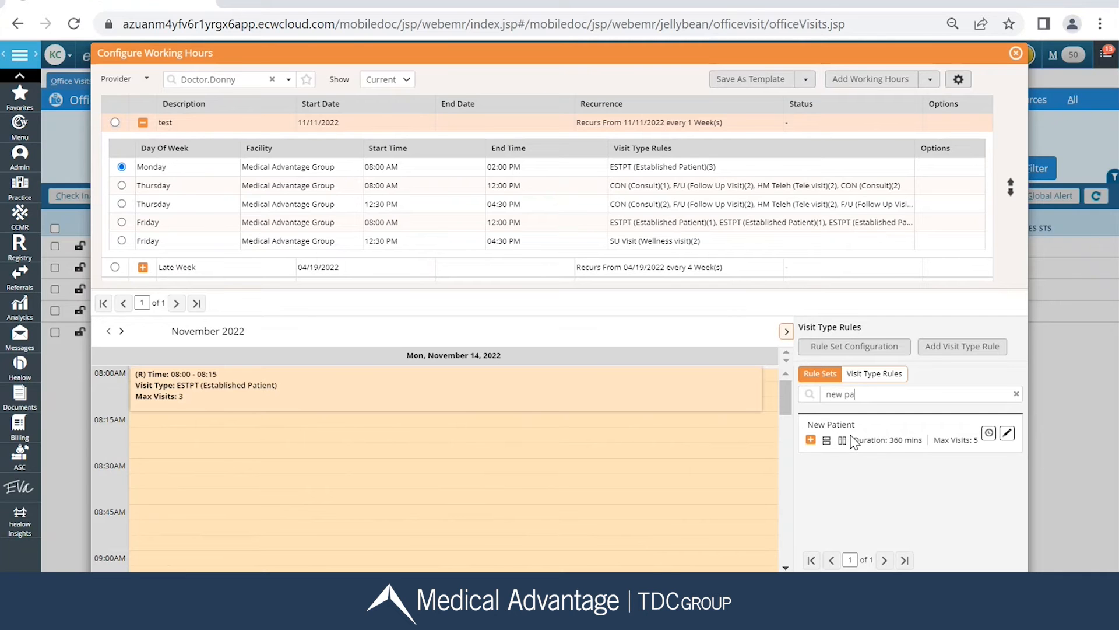
left_click_drag(867, 394, 821, 398)
key("BackSpace")
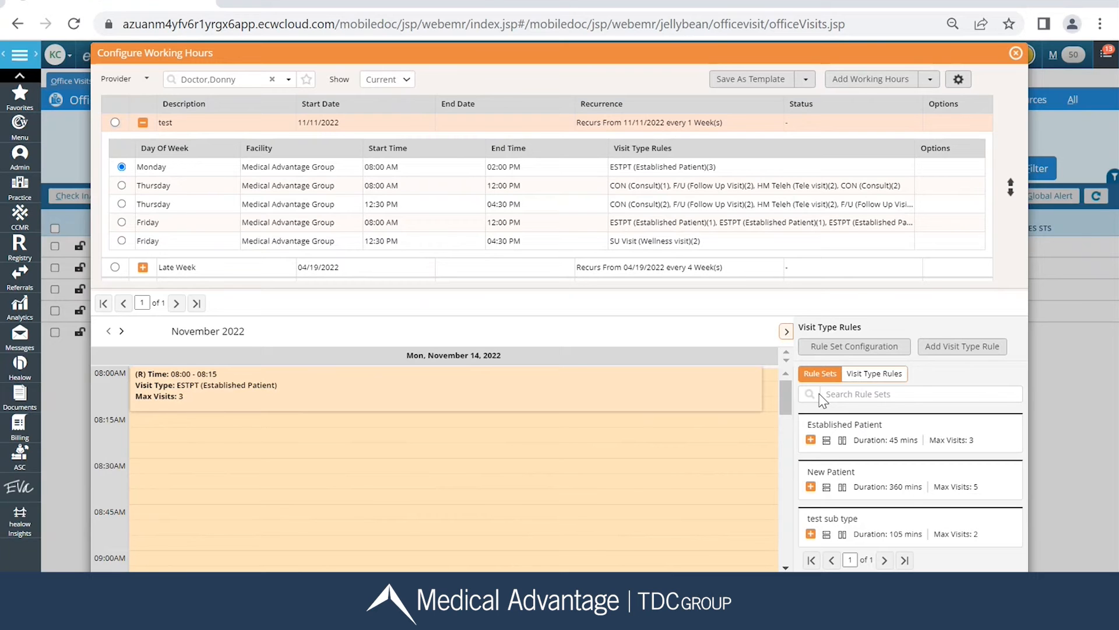
- Start a new working hour block described as Wednesday, starting 04/26/2023 and without an end date
left_click(894, 81)
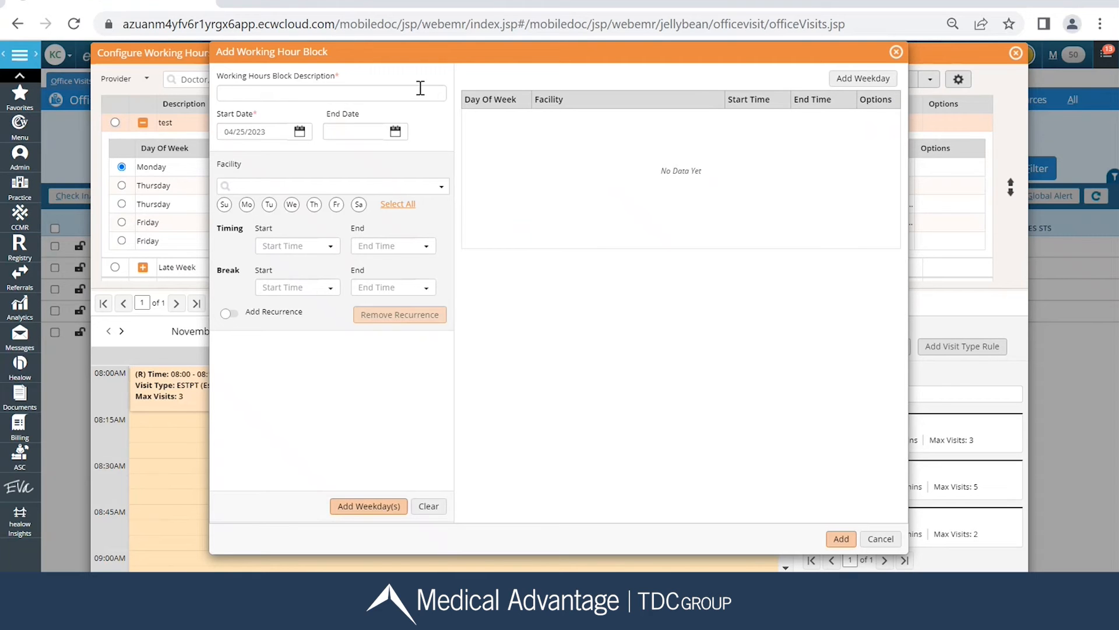
left_click(253, 94)
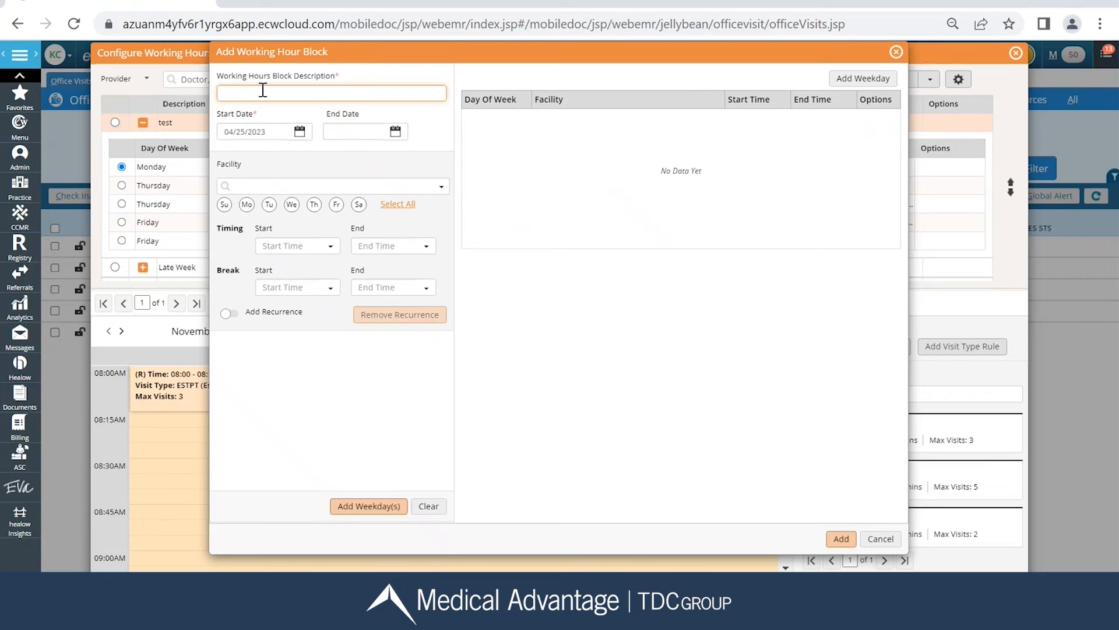
type("Wednesday")
left_click(299, 132)
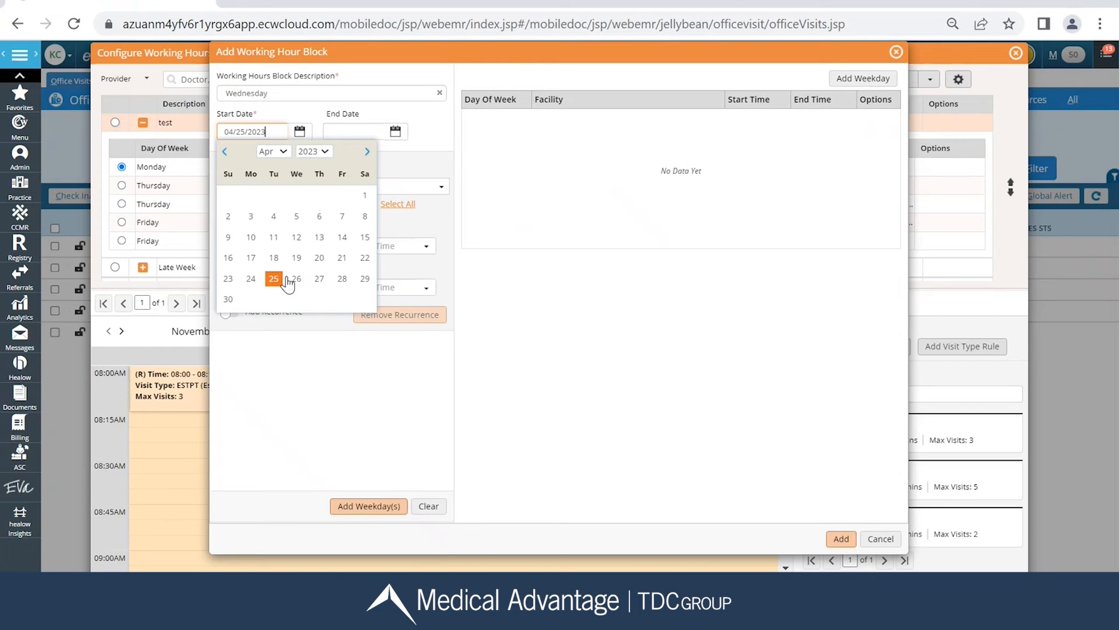
left_click(297, 279)
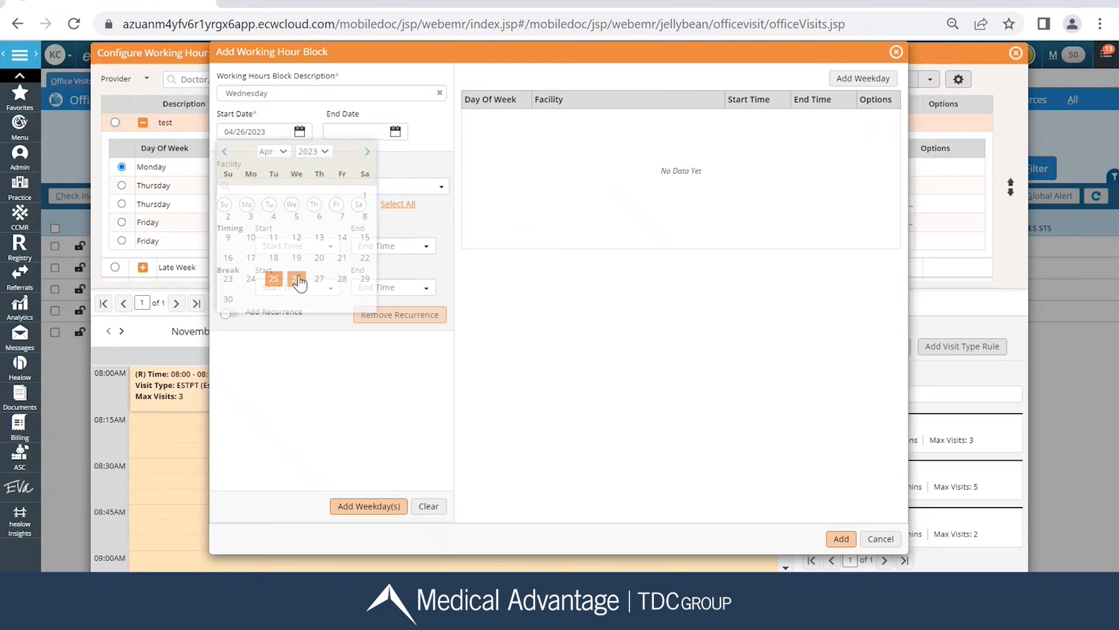
left_click(395, 132)
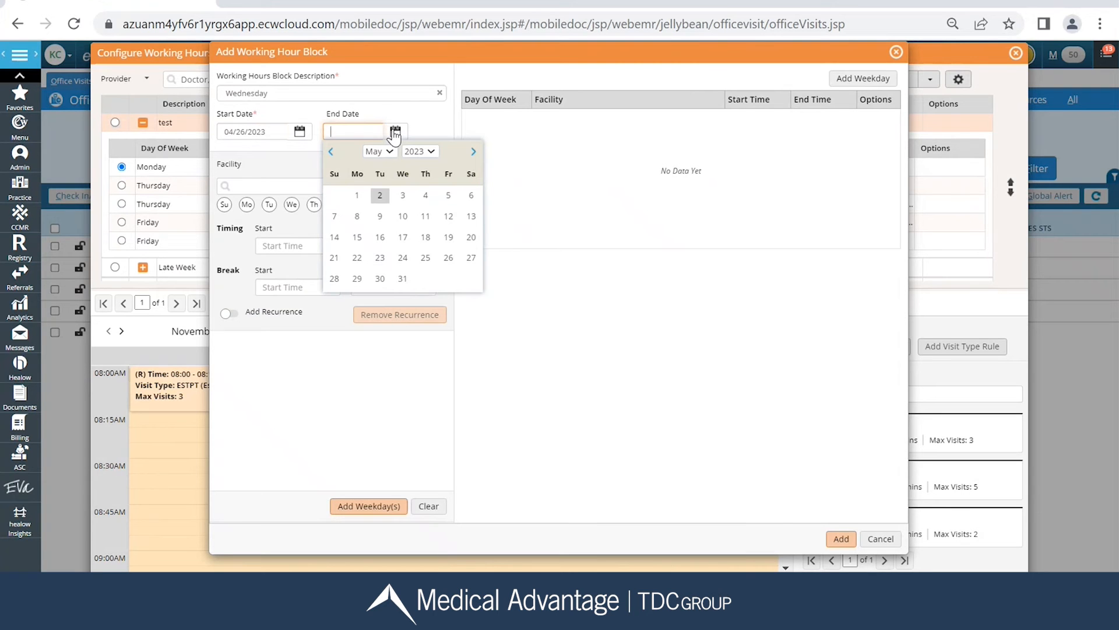
left_click(396, 132)
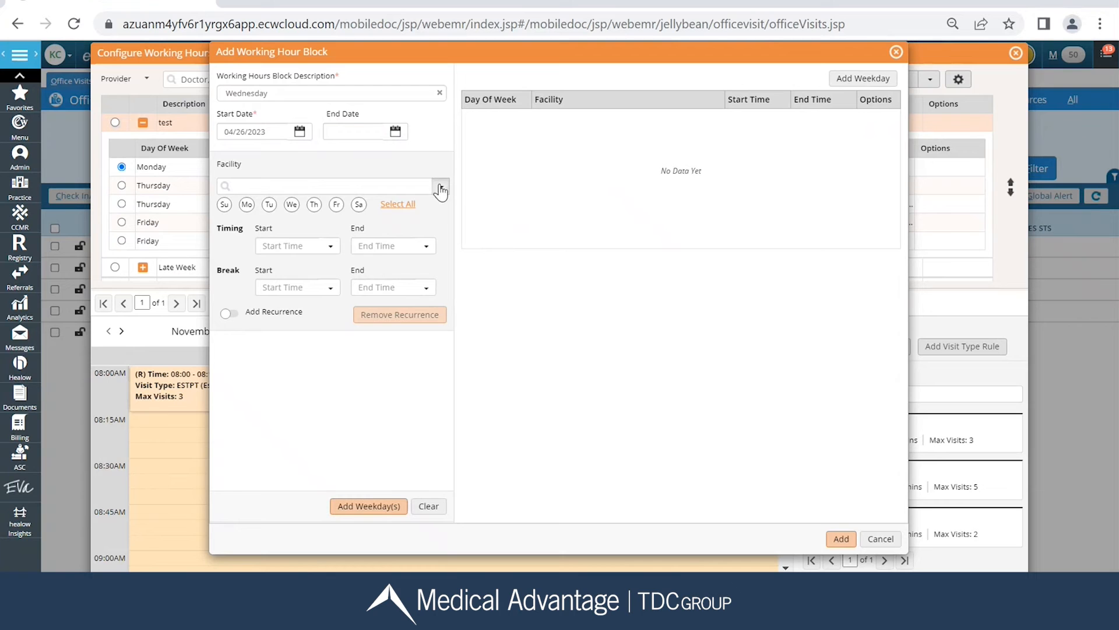
- Assign the block to the Medical Advantage Group facility and select only Wednesday as its weekday
left_click(440, 188)
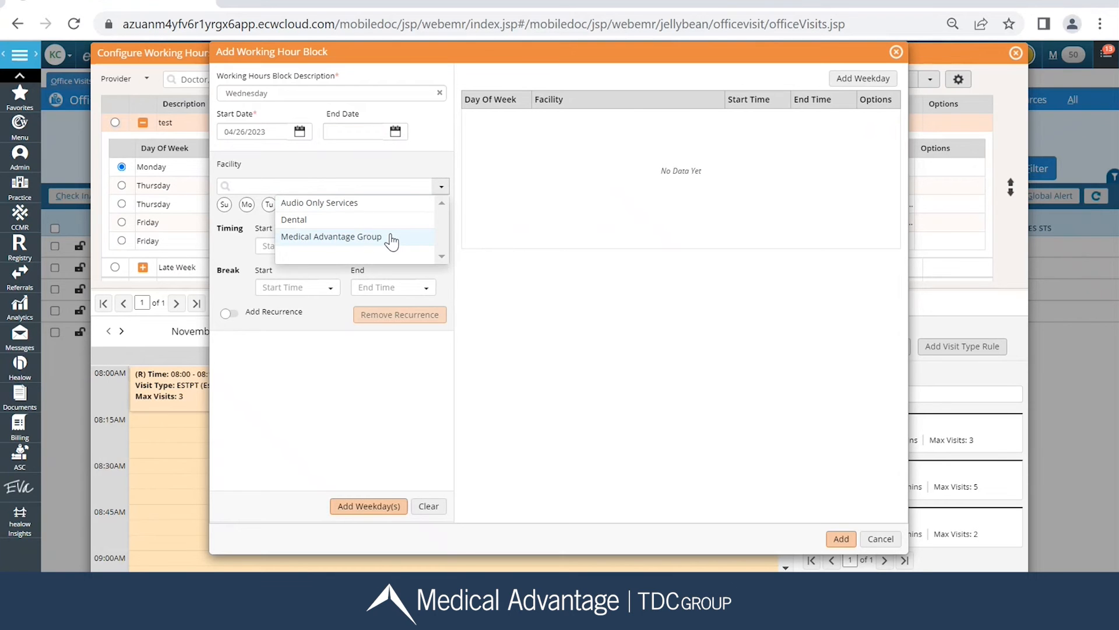
left_click(392, 238)
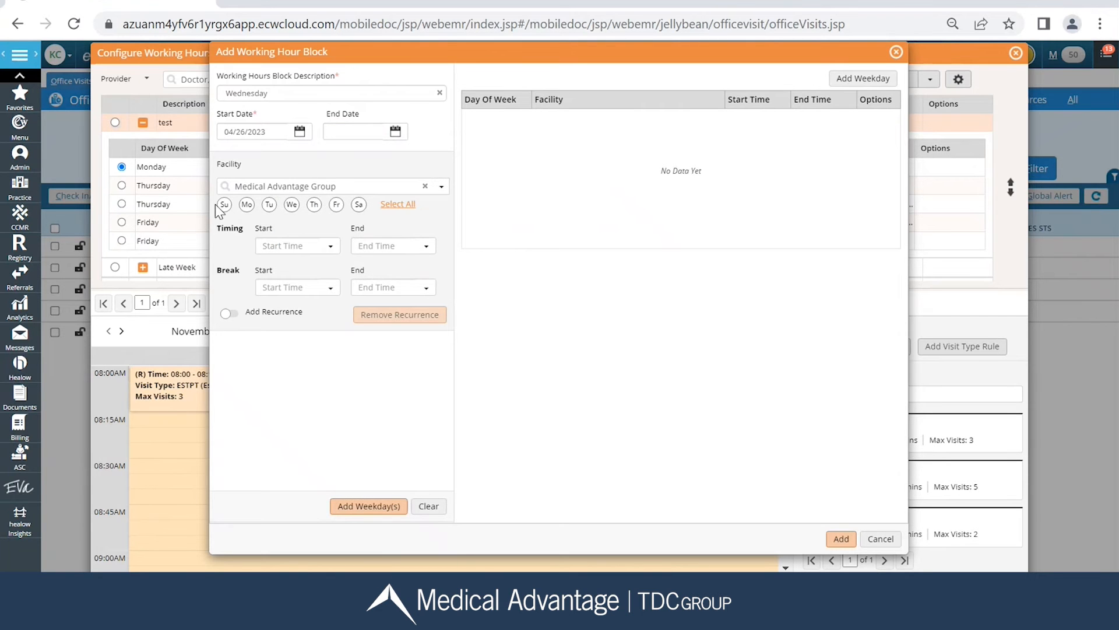
left_click(292, 206)
left_click(336, 205)
left_click(336, 205)
left_click(314, 205)
- Set the block's working time from 08:00 am to 05:00 pm
left_click(329, 246)
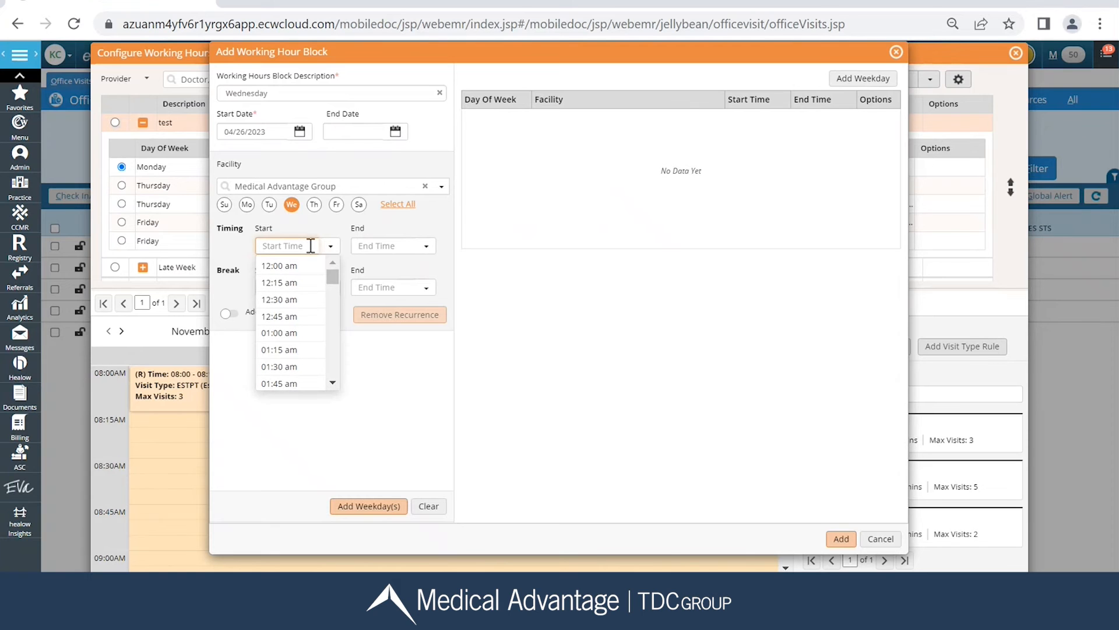
type("08")
left_click(298, 267)
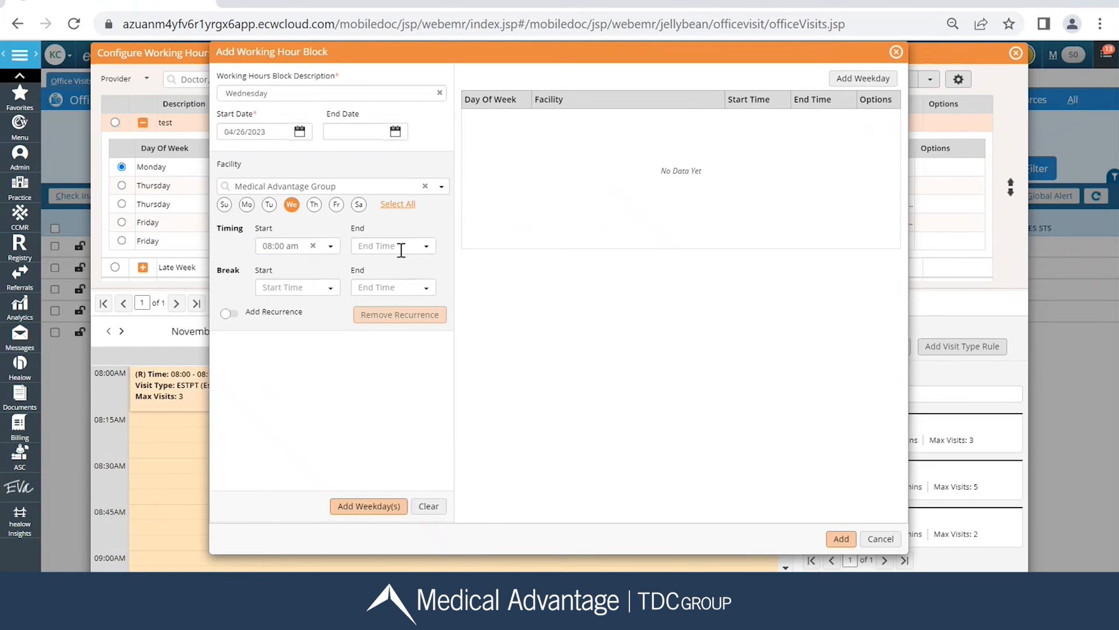
left_click(411, 245)
type("05")
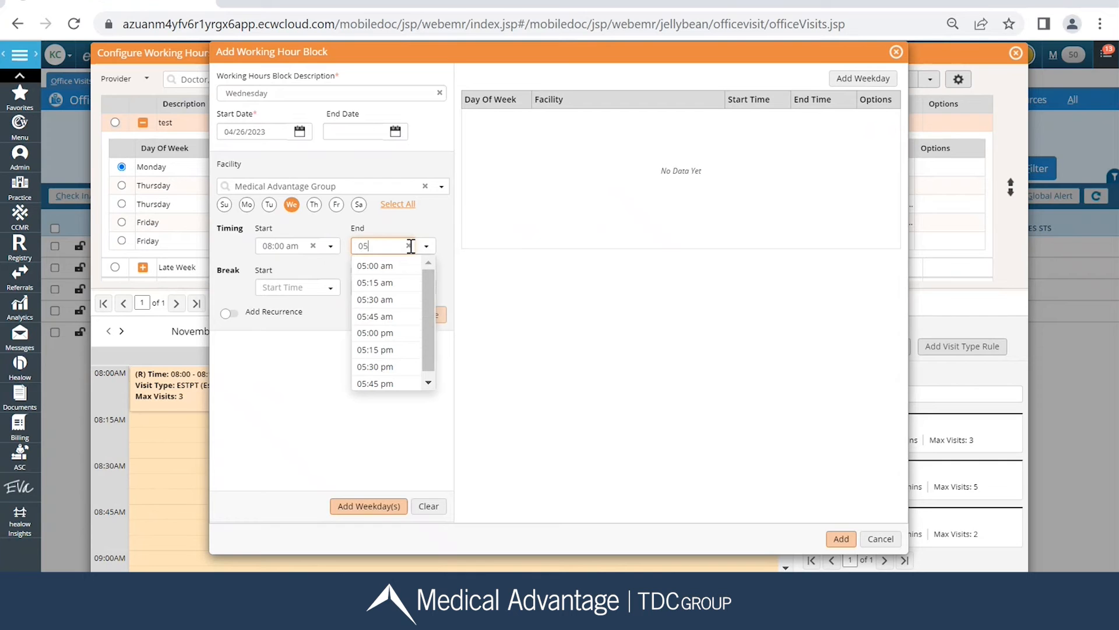
left_click(405, 332)
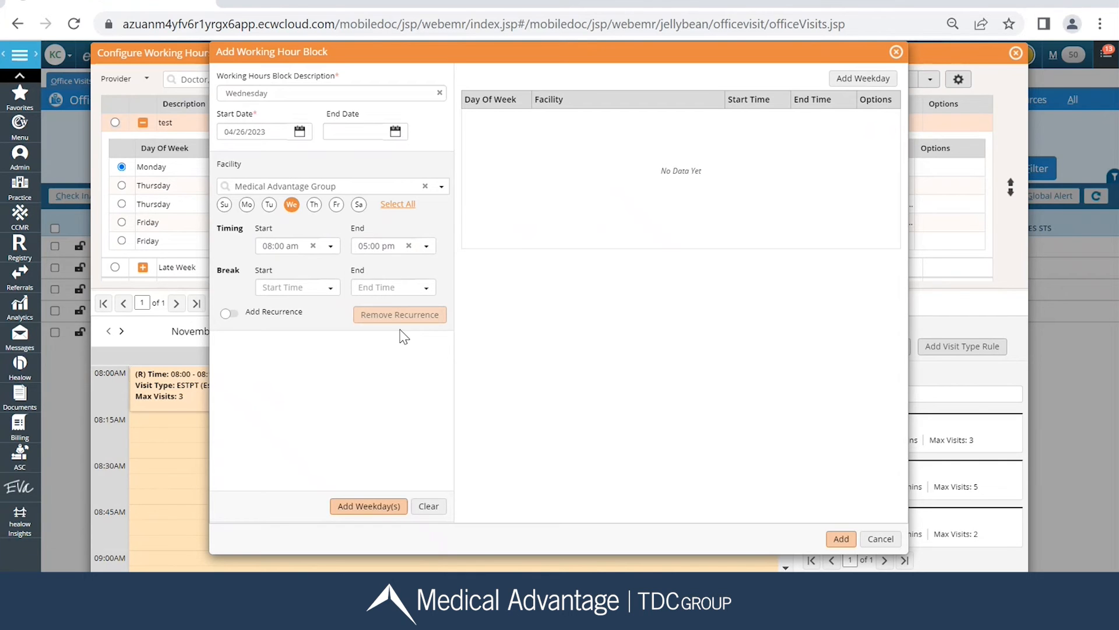
- Set a break from 12:00 pm to 01:00 pm, and save the block with these Wednesday hours added
left_click(313, 287)
type("12")
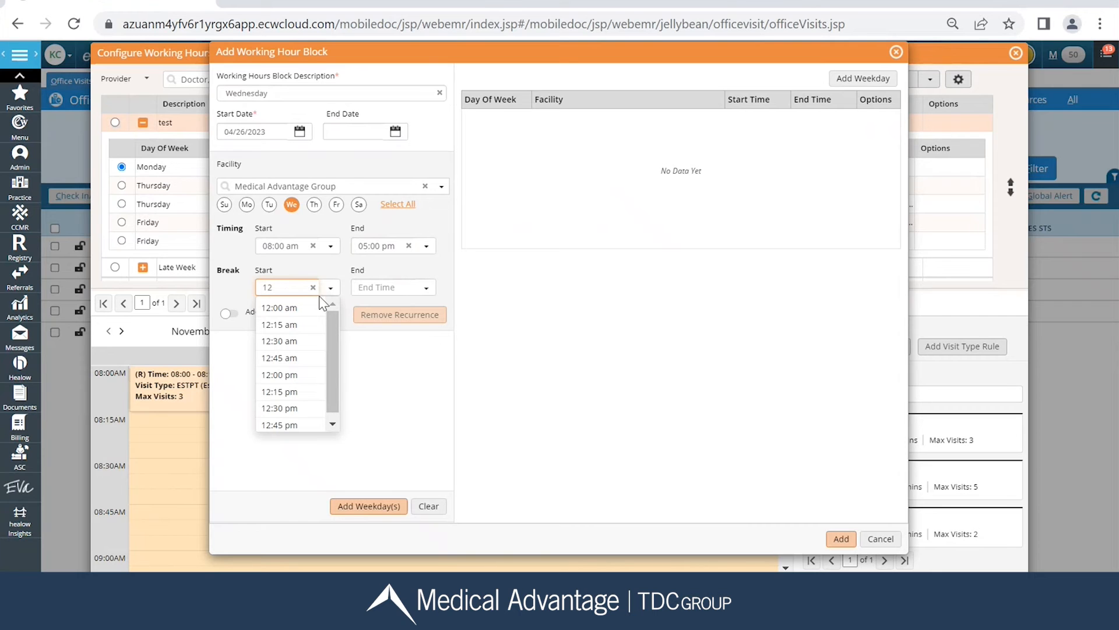
left_click(309, 375)
left_click(395, 281)
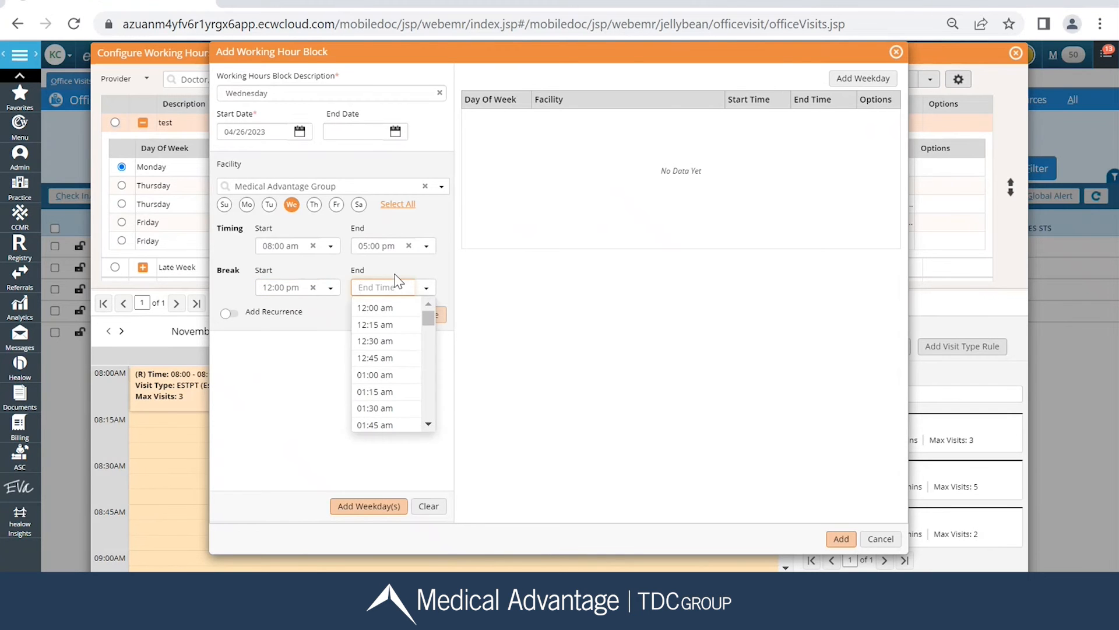
type("01")
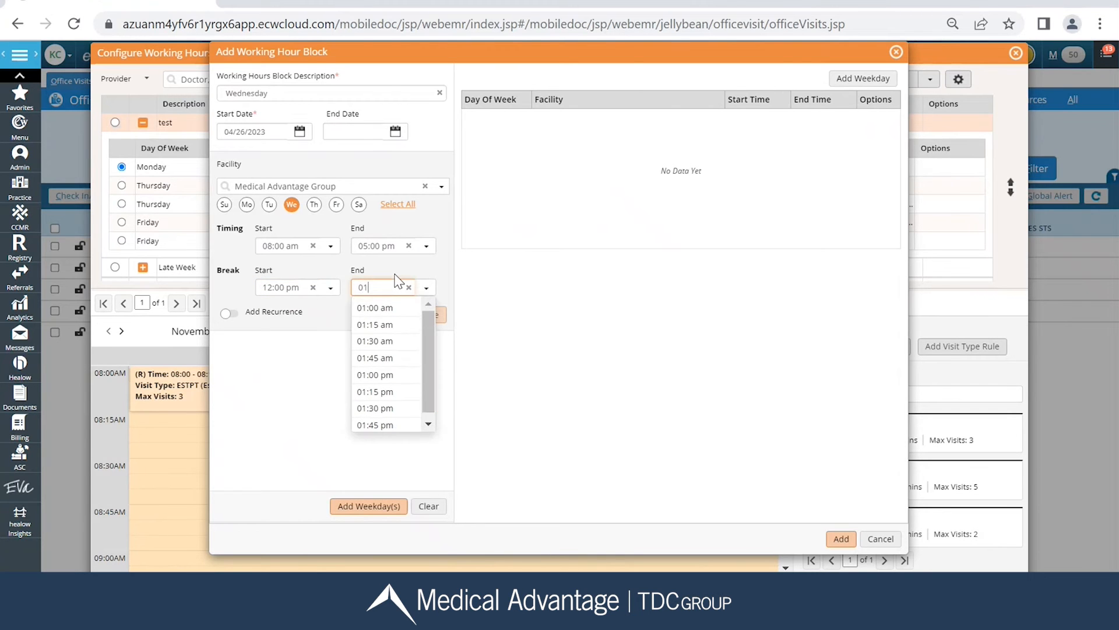
left_click(387, 375)
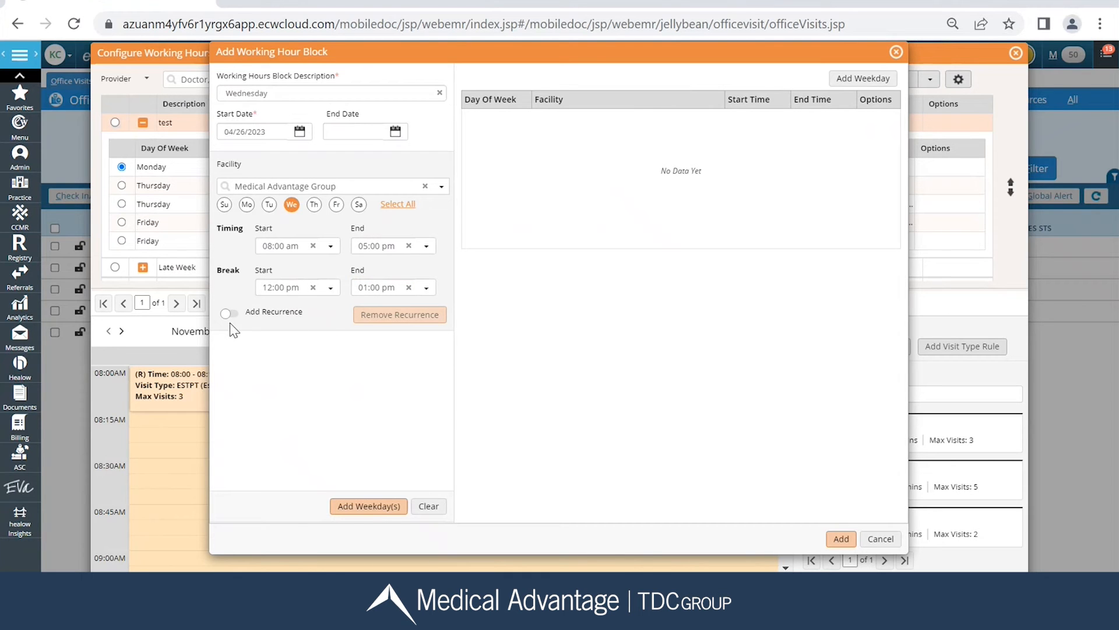
left_click(368, 506)
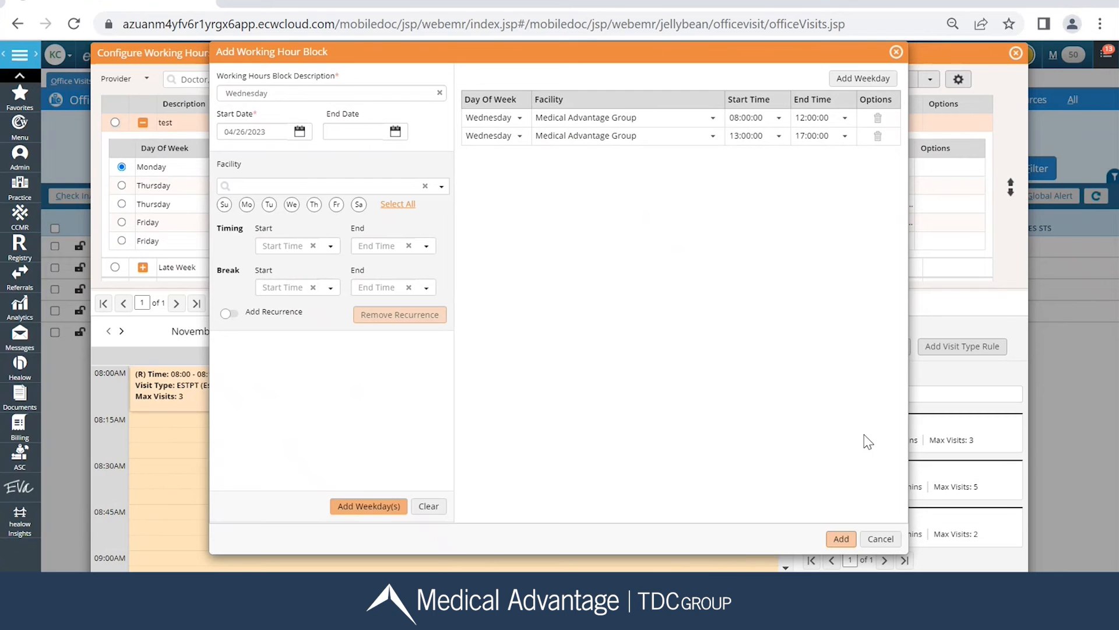
left_click(842, 539)
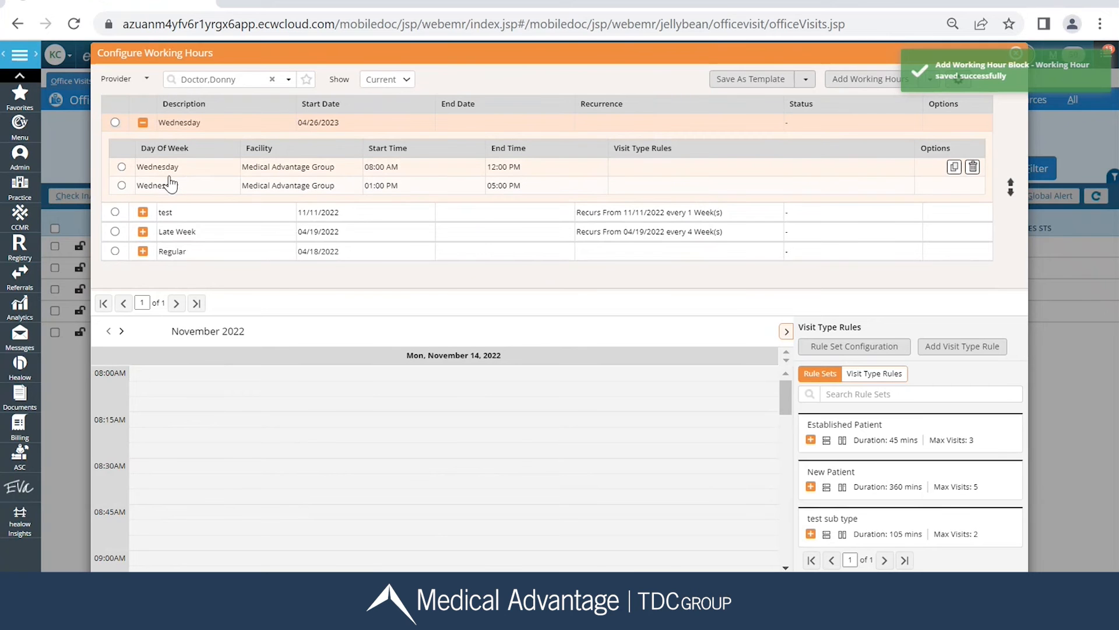
- Apply the Established Patient rule set at 08:00 AM on the Wednesday 08:00 AM to 12:00 PM working hours
left_click(121, 166)
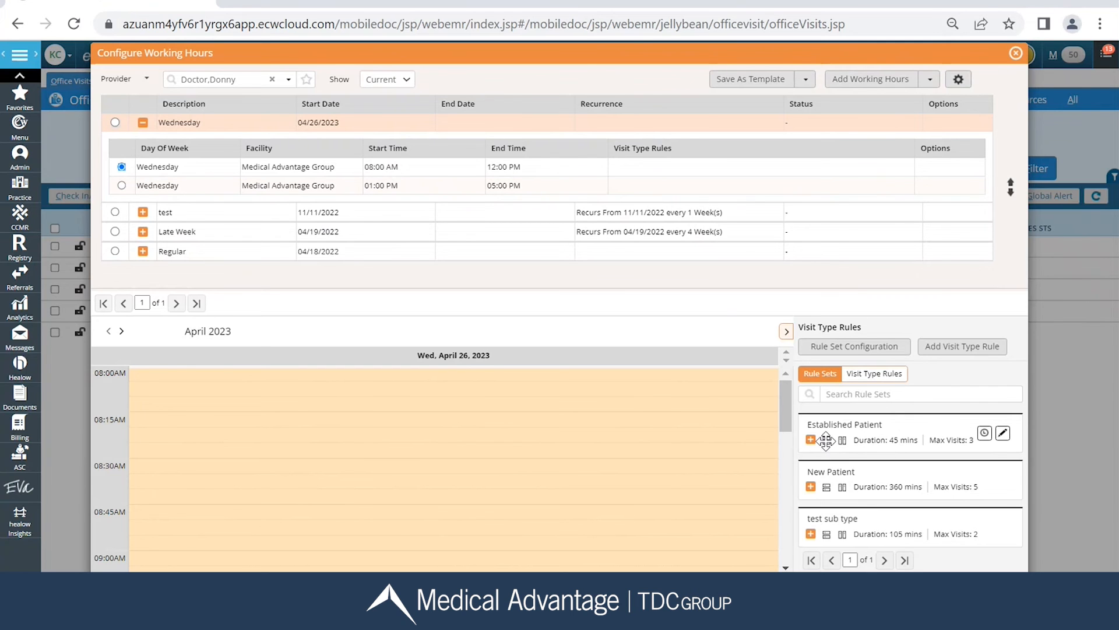
left_click_drag(824, 439, 145, 385)
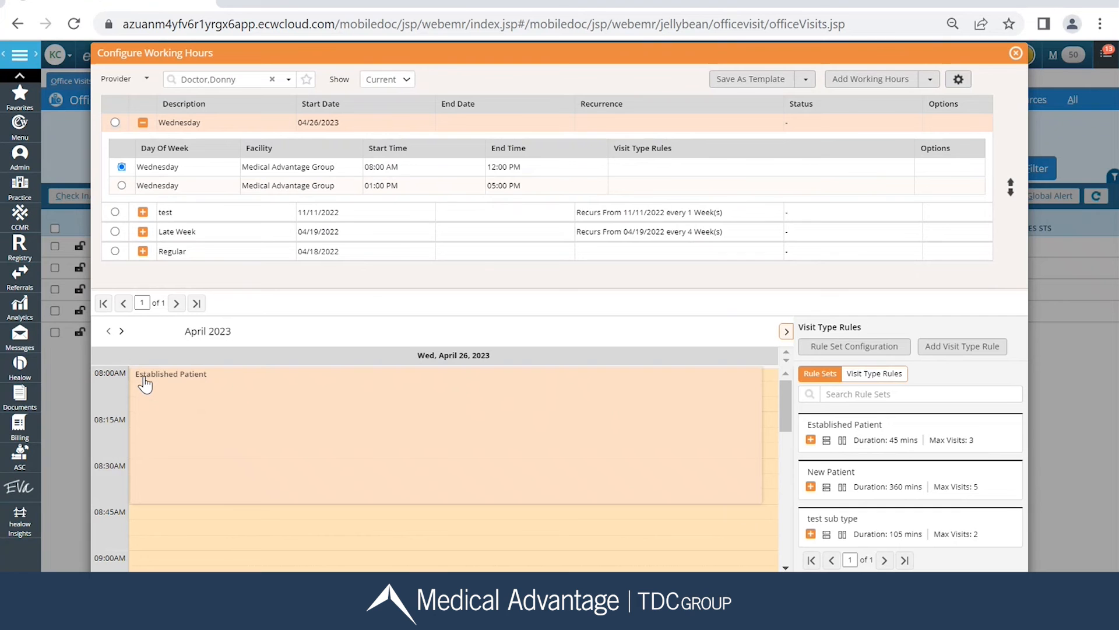
left_click_drag(145, 385, 144, 384)
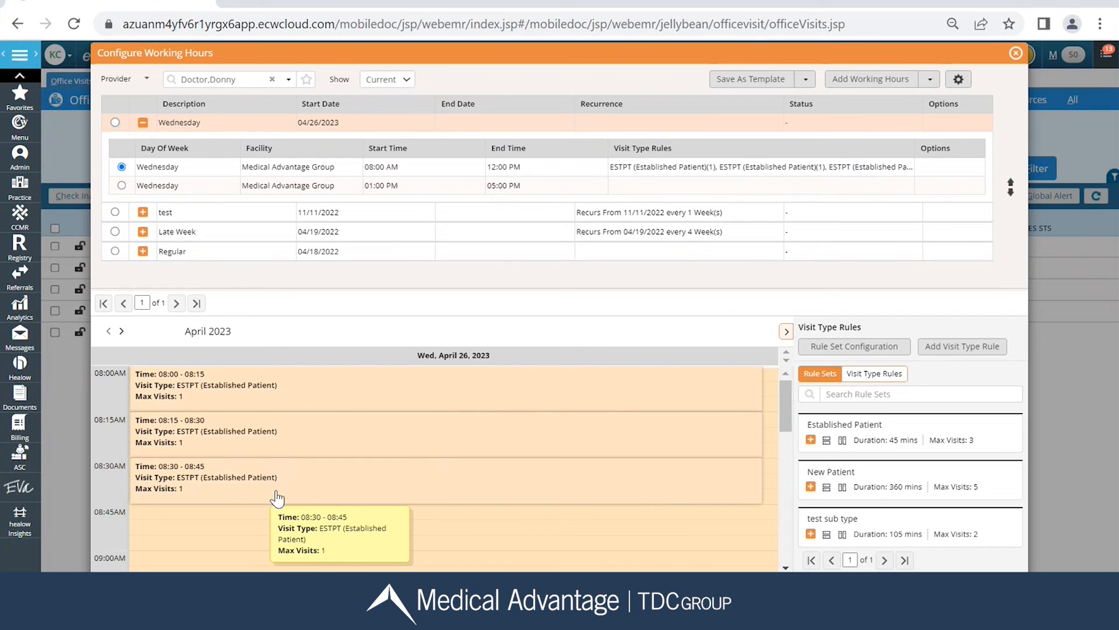
- Review the available rule sets in the rule set configuration, and close it without changes
left_click(830, 350)
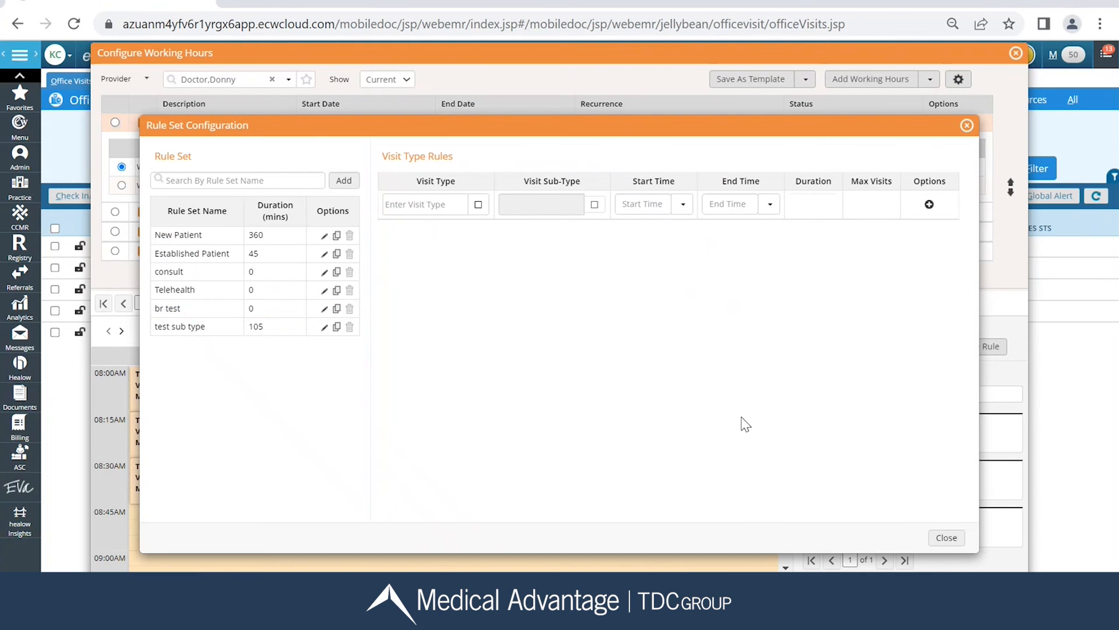
left_click(945, 537)
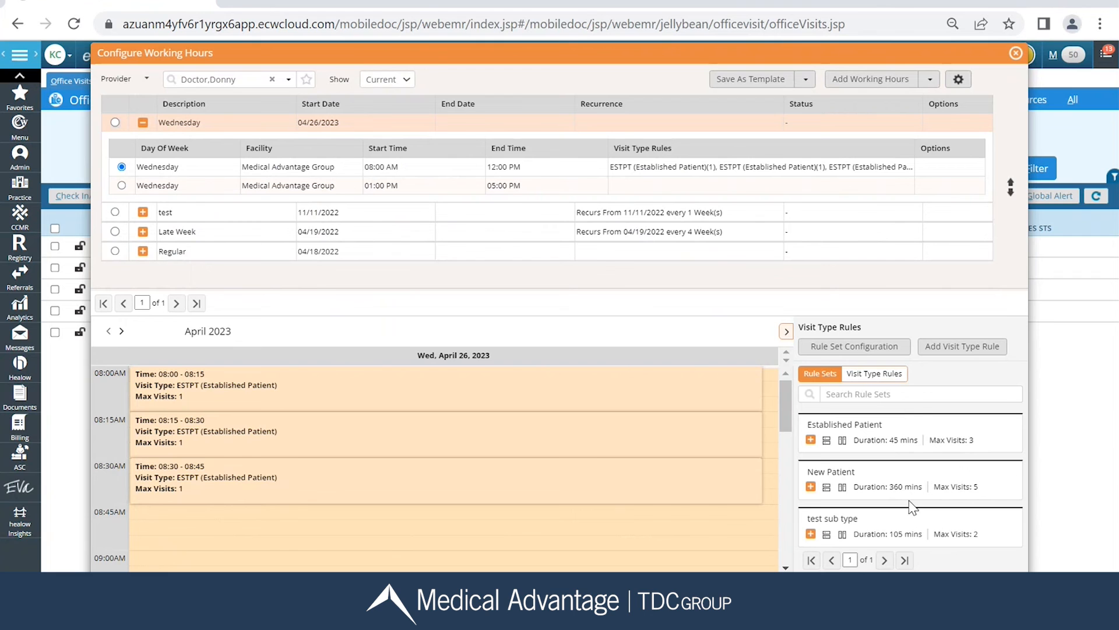
- Start a new visit type rule for the OB-Ret (Return OB Visit) visit type
left_click(967, 348)
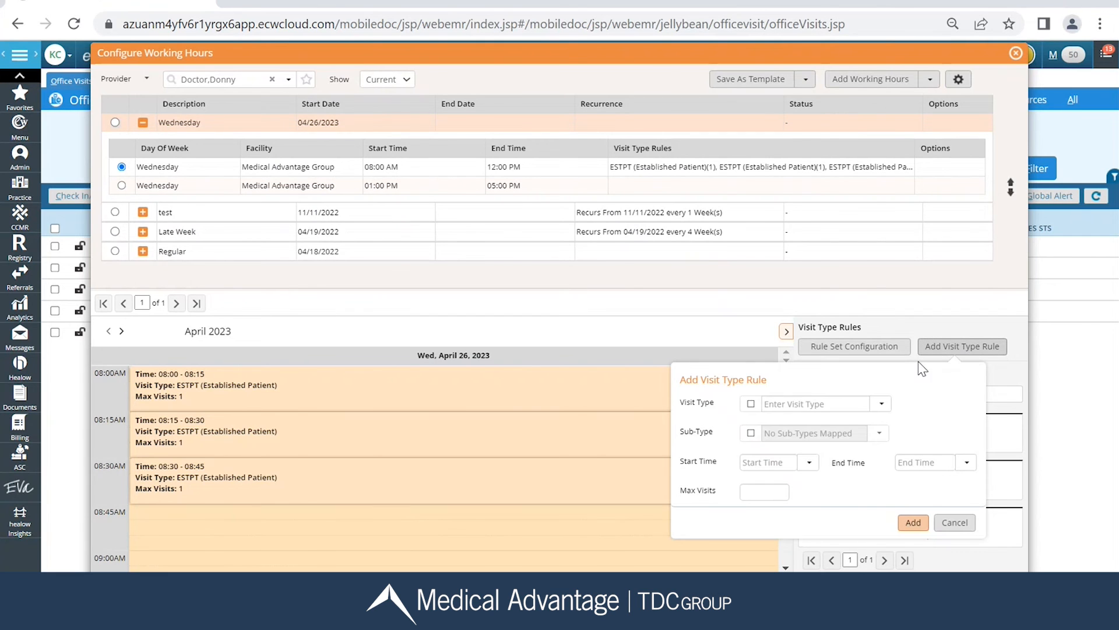
left_click(838, 400)
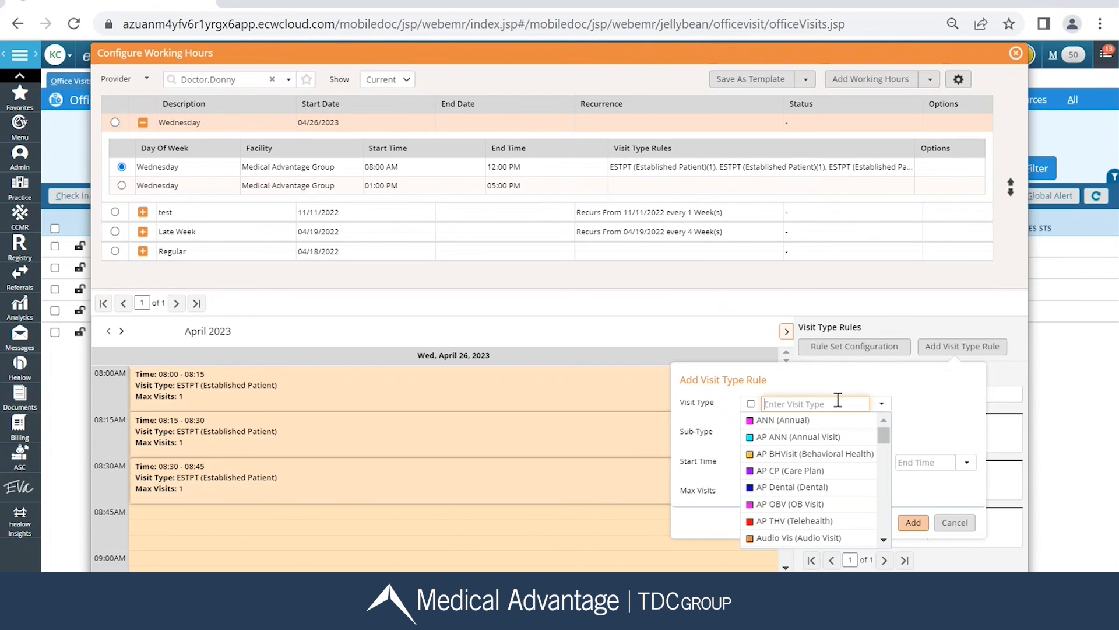
type("ob")
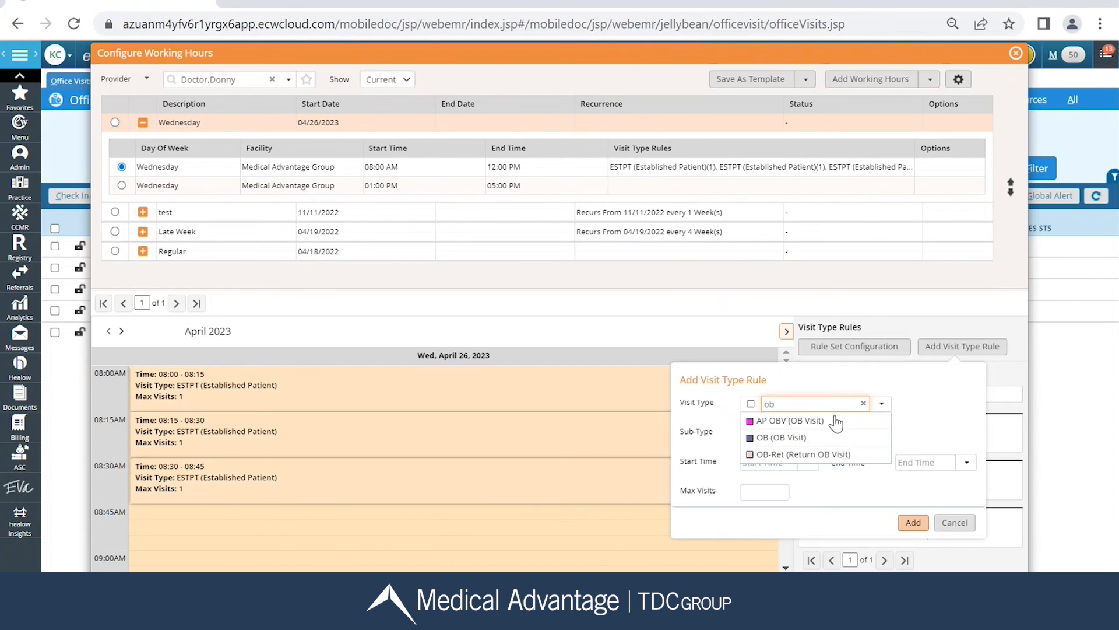
left_click(830, 455)
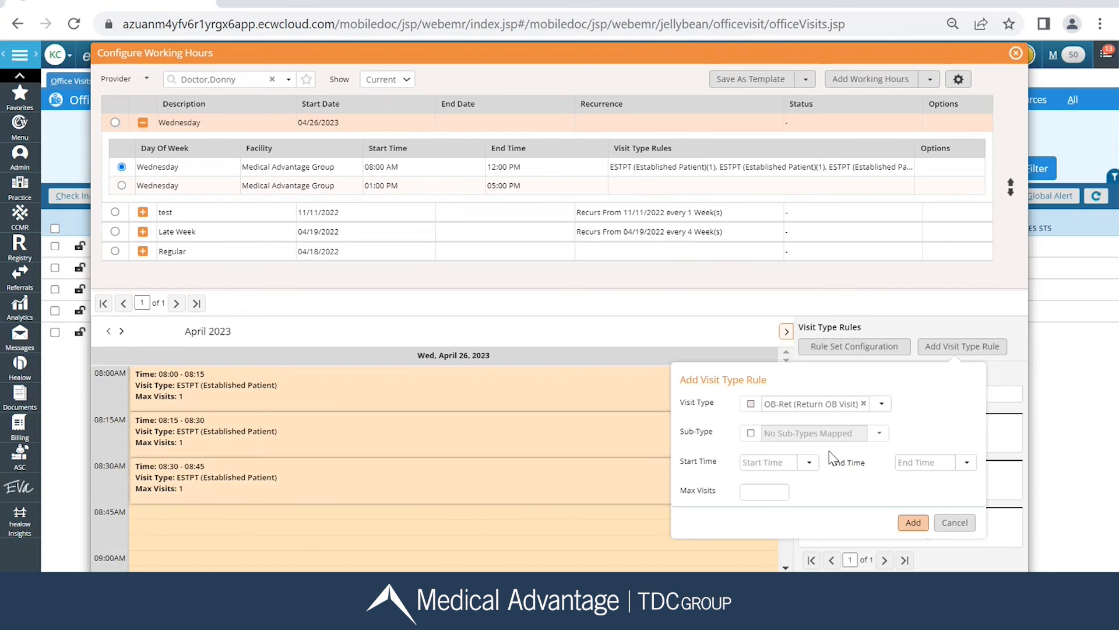
- Set the rule's time from 10:00 am to 10:30 am with a maximum of 1 visit, and add it to the schedule
left_click(788, 465)
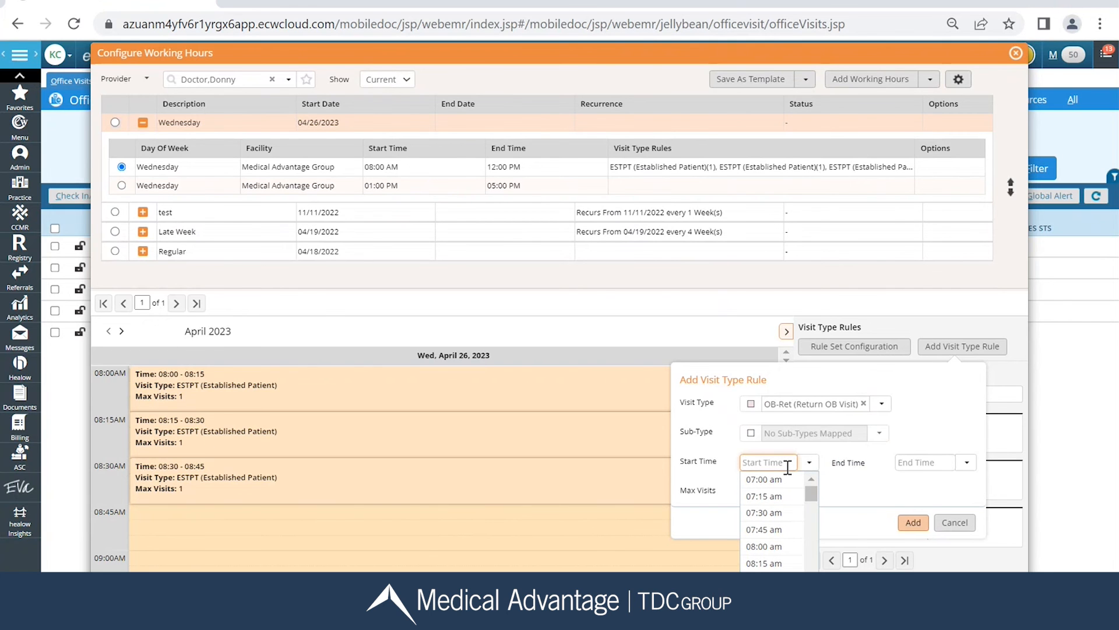
type("10")
left_click(782, 482)
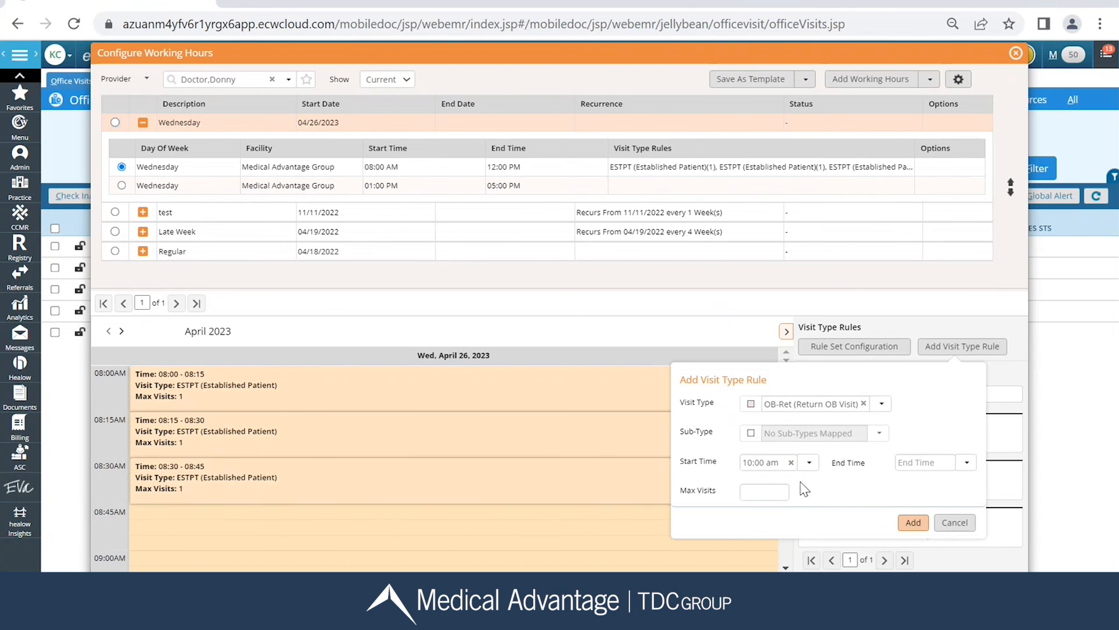
left_click(924, 465)
type("10")
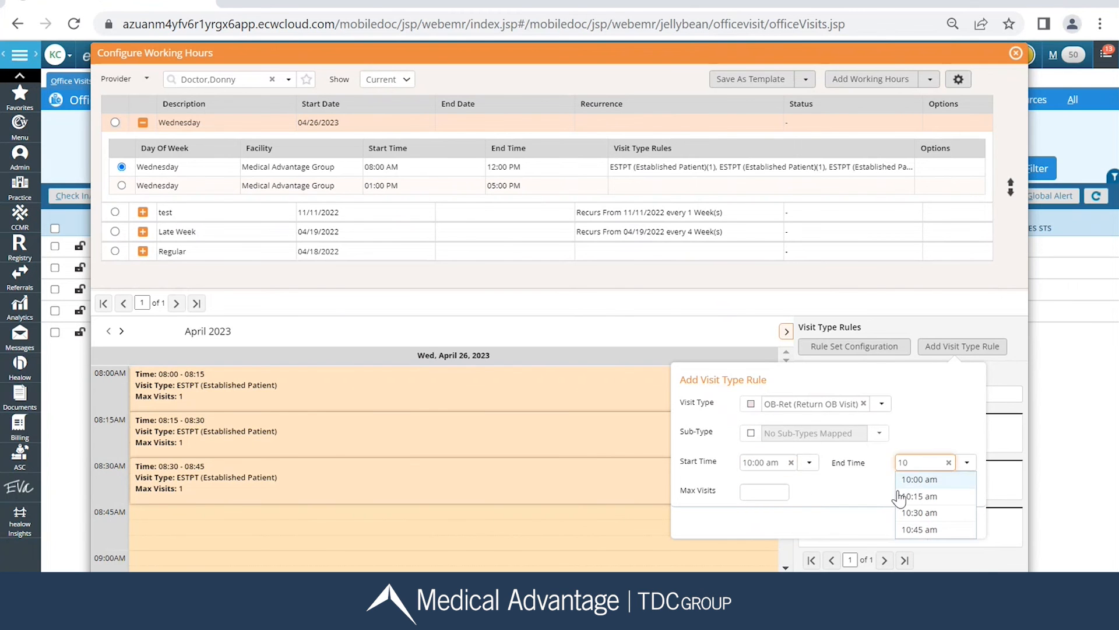
left_click(914, 511)
left_click(749, 491)
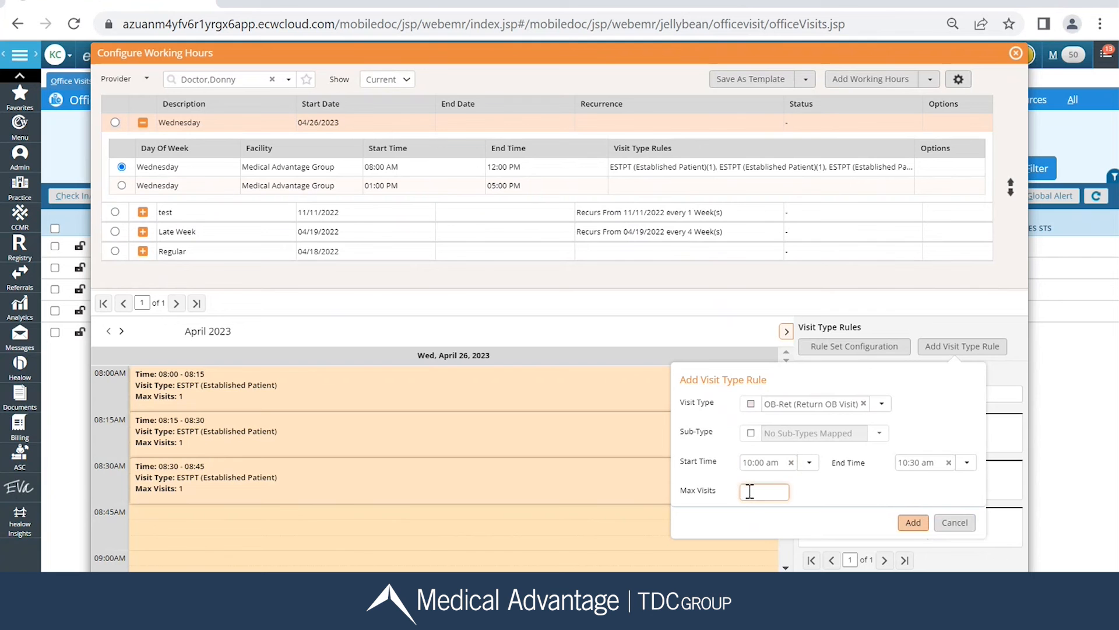
type("1")
left_click(914, 523)
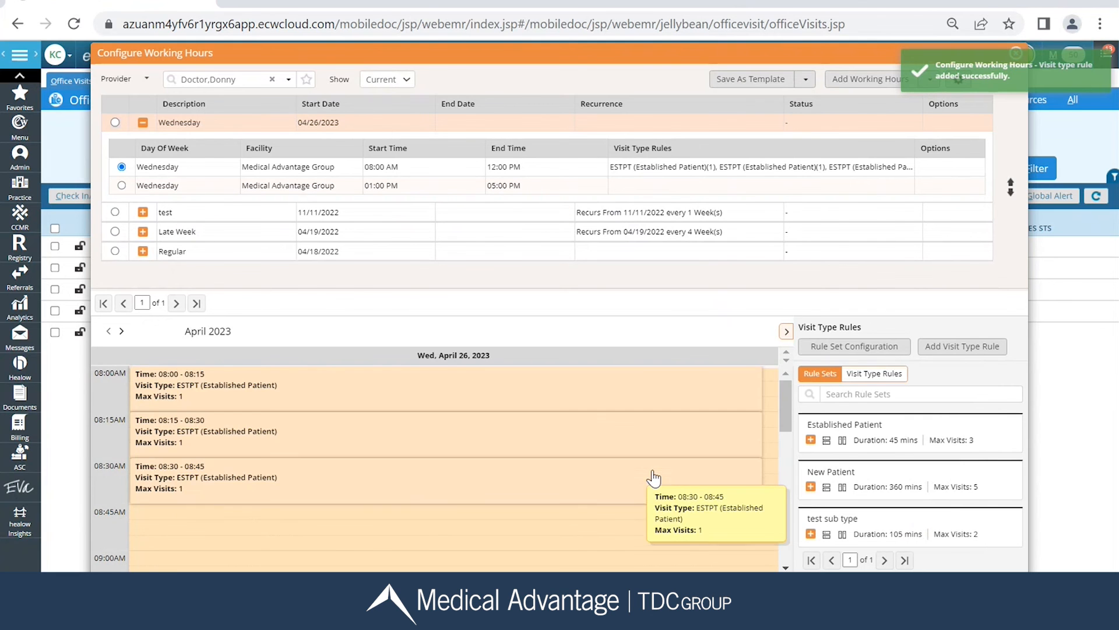
scroll(654, 477, "down", 3)
scroll(653, 472, "down", 3)
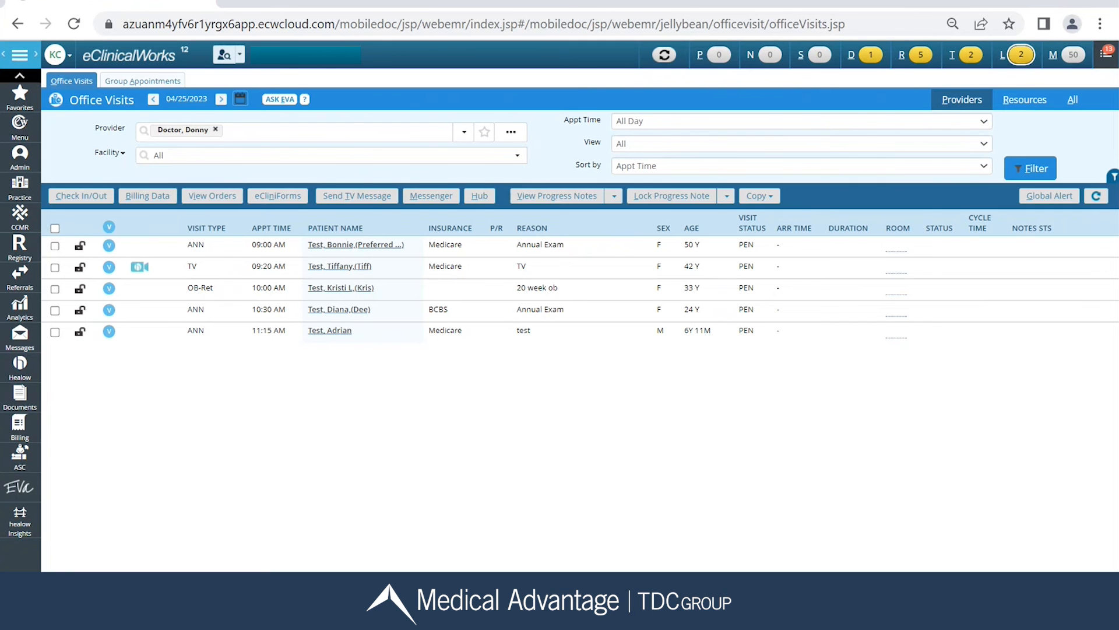
- Open the Visit Type Reason Mapping settings for scheduling
left_click(22, 136)
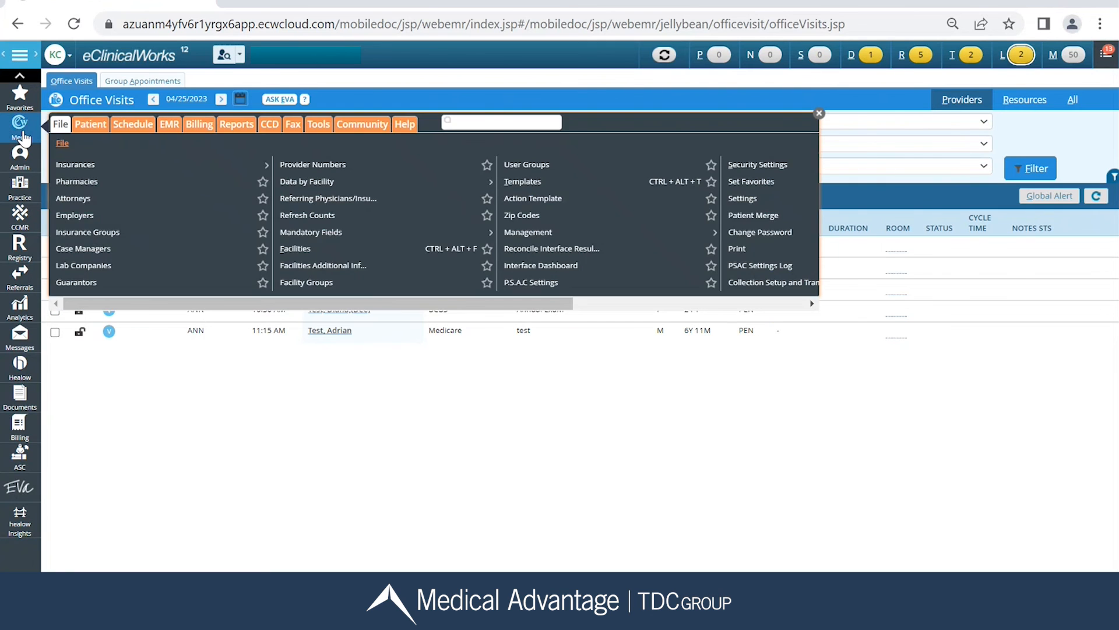
left_click(138, 126)
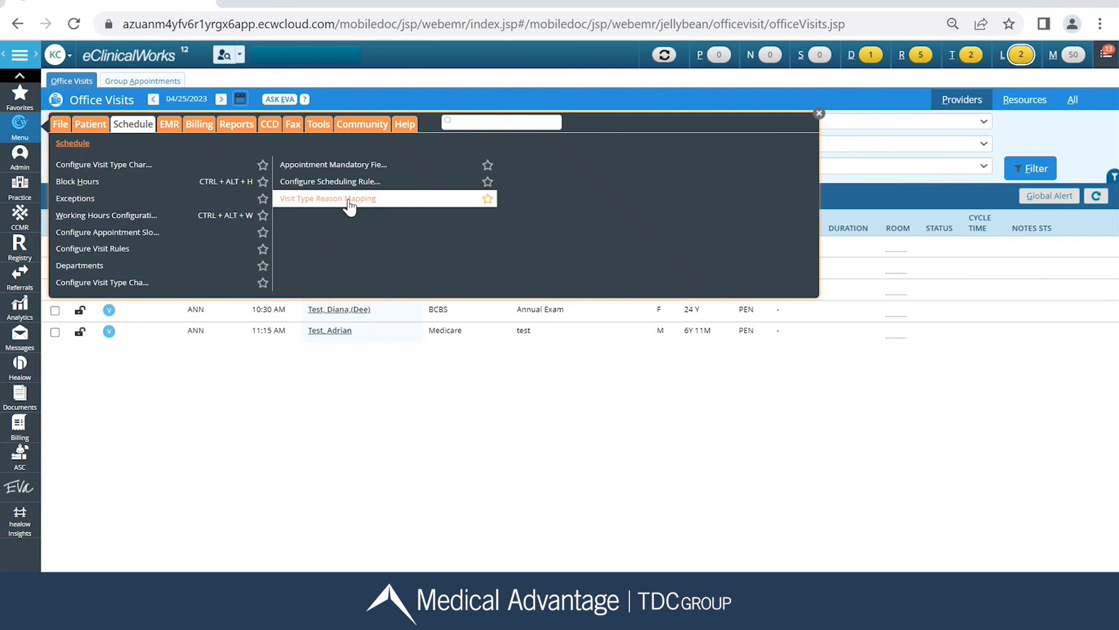
left_click(323, 201)
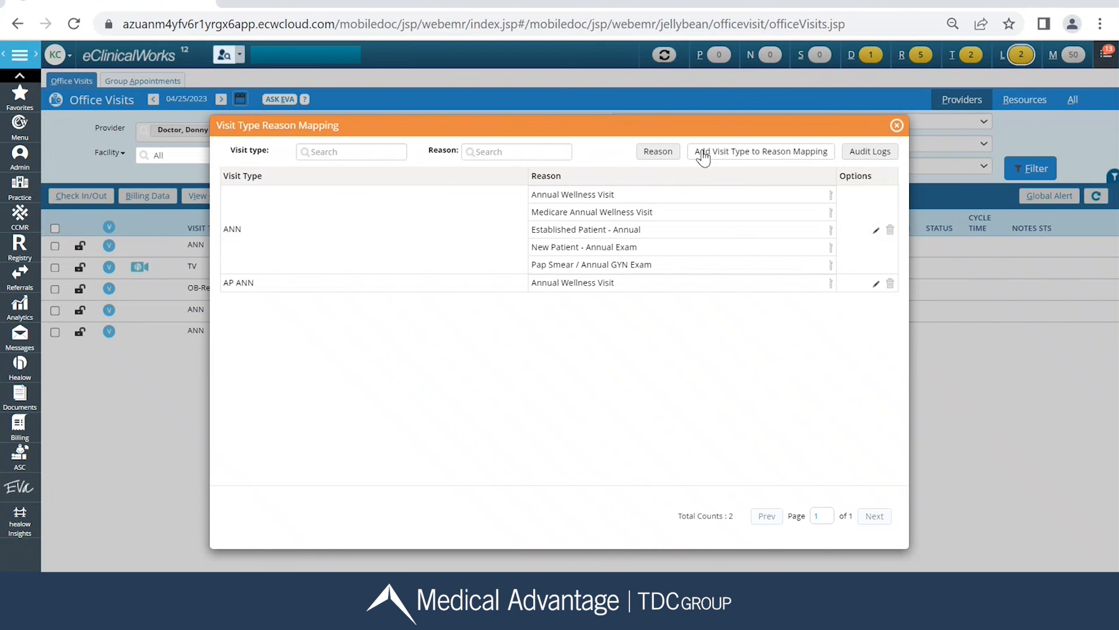
- Start a new visit type to reason mapping for OB-Ret (Return OB Visit)
left_click(738, 153)
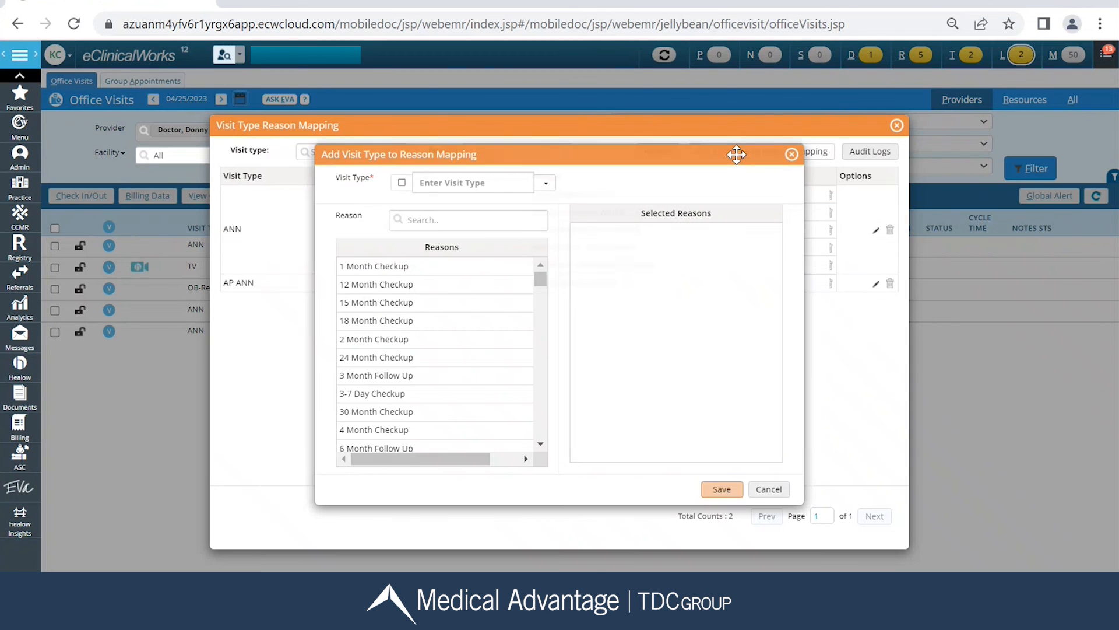
left_click(489, 181)
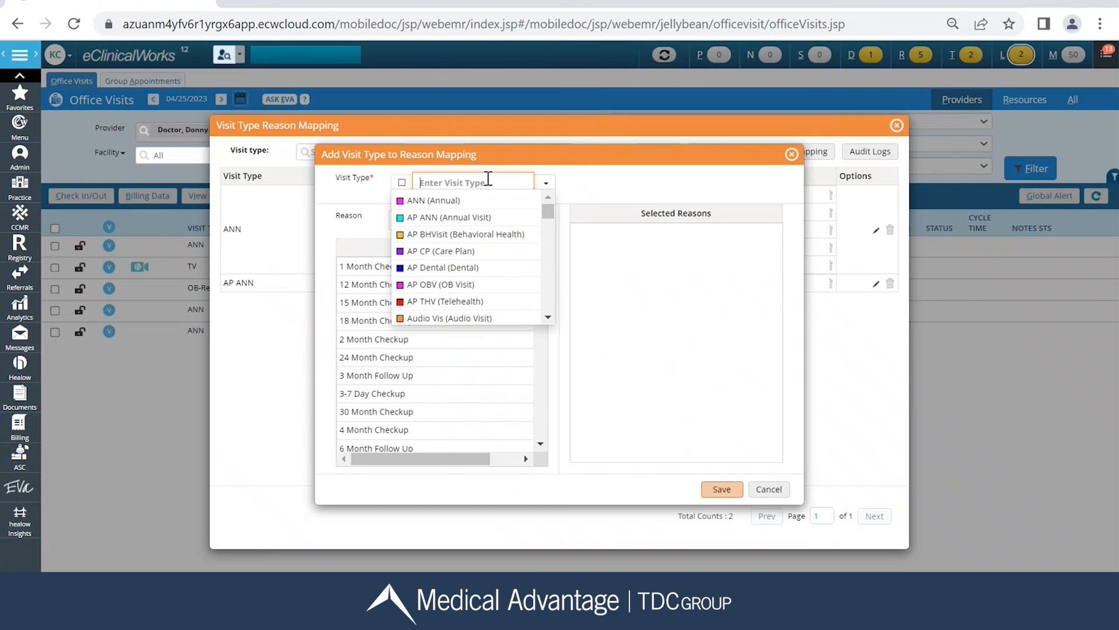
type("ob")
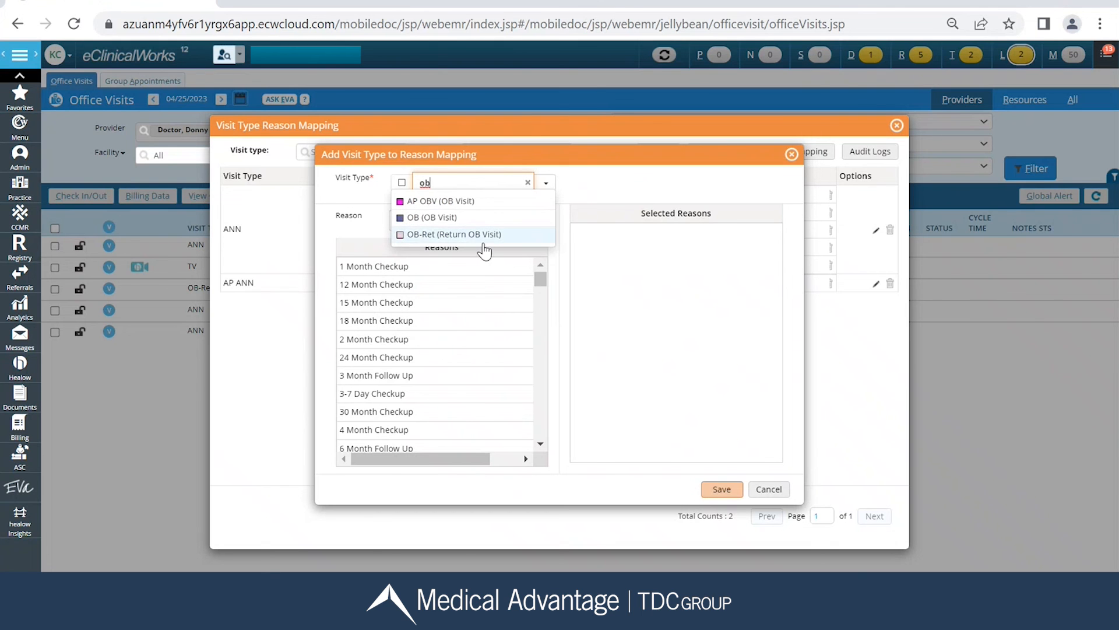
left_click(486, 237)
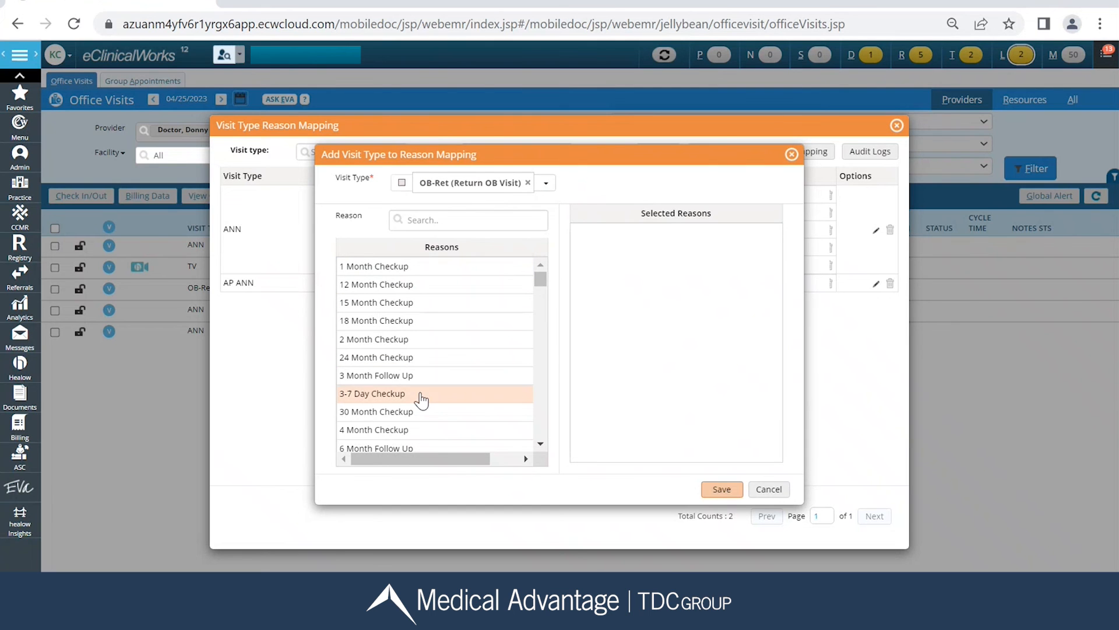
- Find the "ob" reasons, add Obstetrics (OB) Check and Obstetrics (OB) Problem to the mapping, and save it
left_click(405, 220)
type("ob")
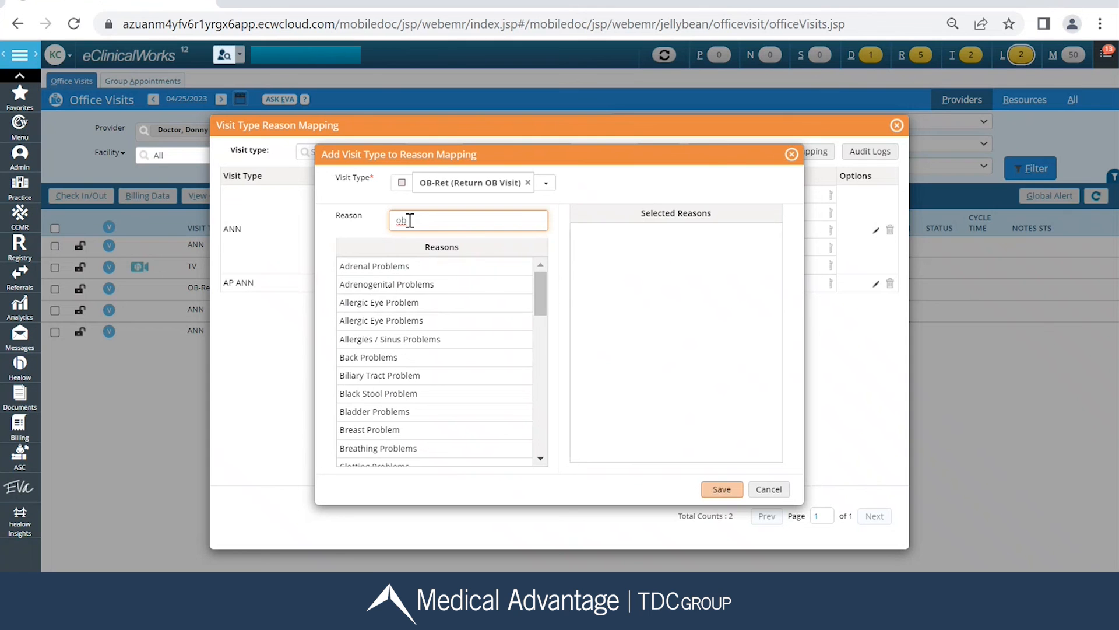
scroll(477, 291, "down", 1)
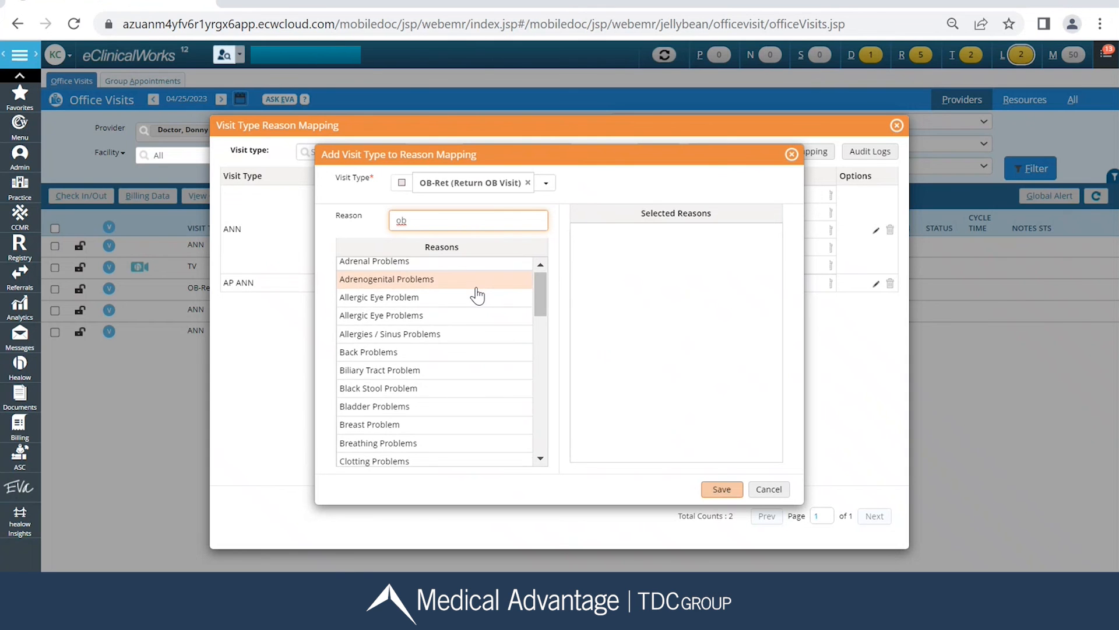
scroll(477, 295, "down", 10)
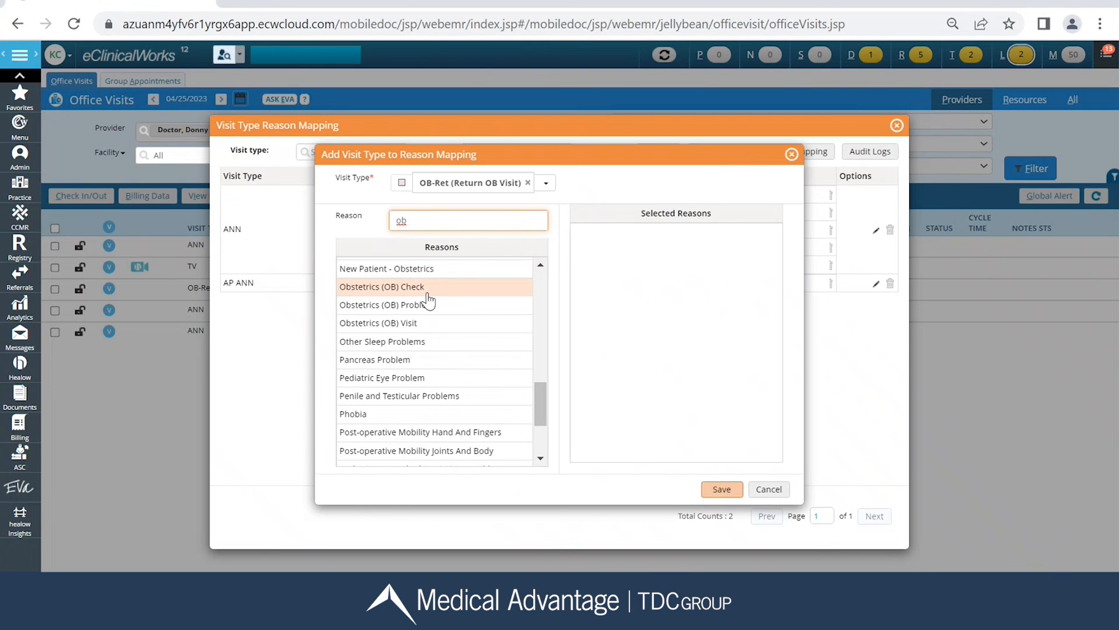
left_click(402, 288)
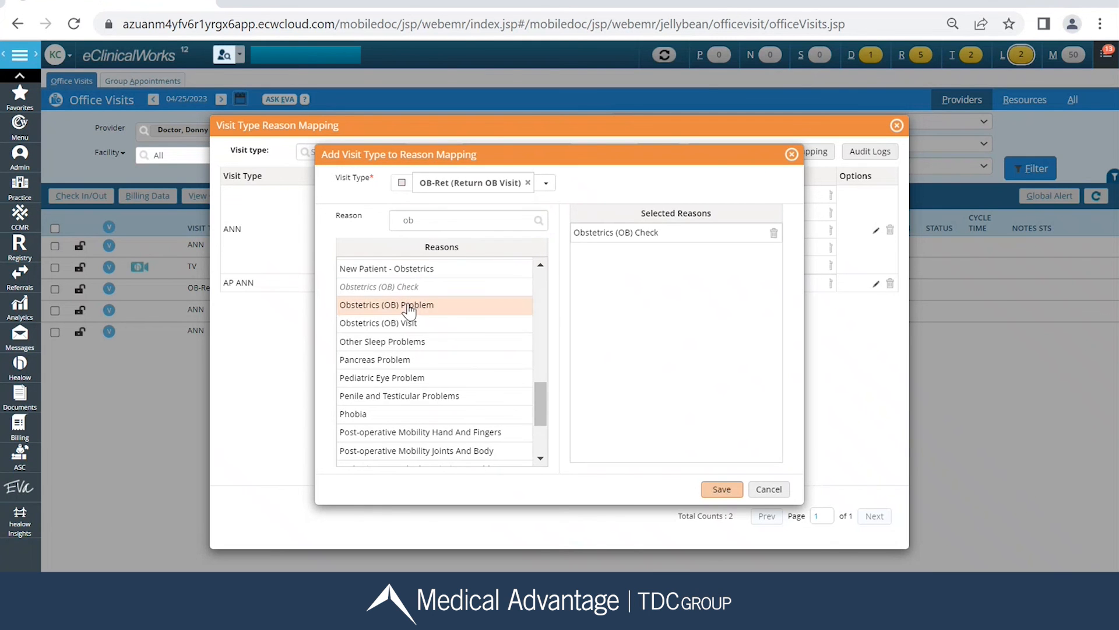
left_click(409, 307)
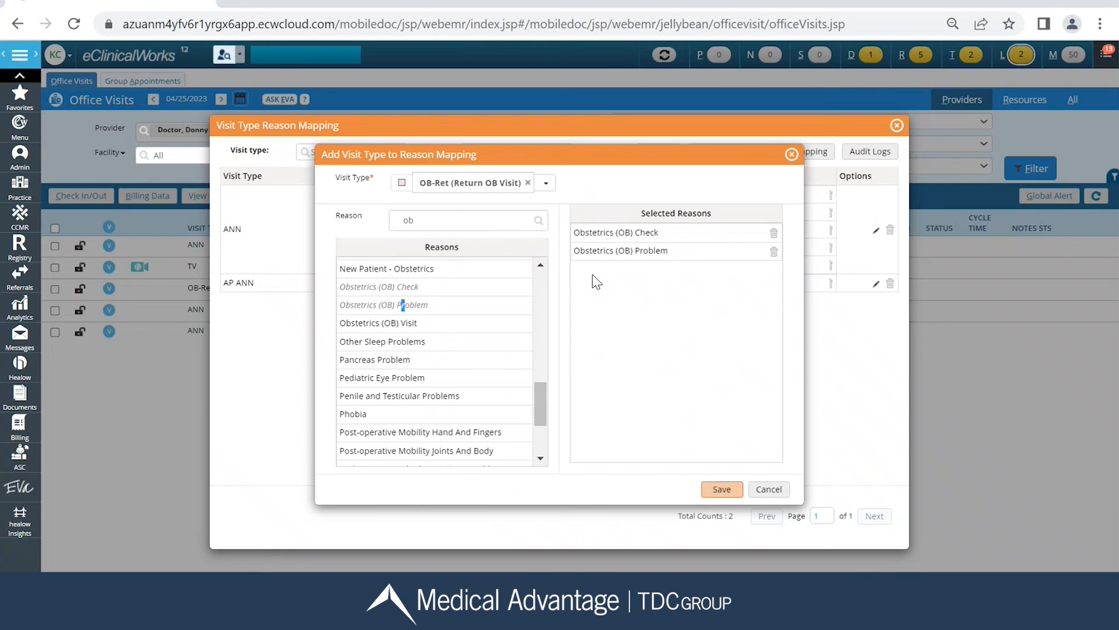
left_click(722, 490)
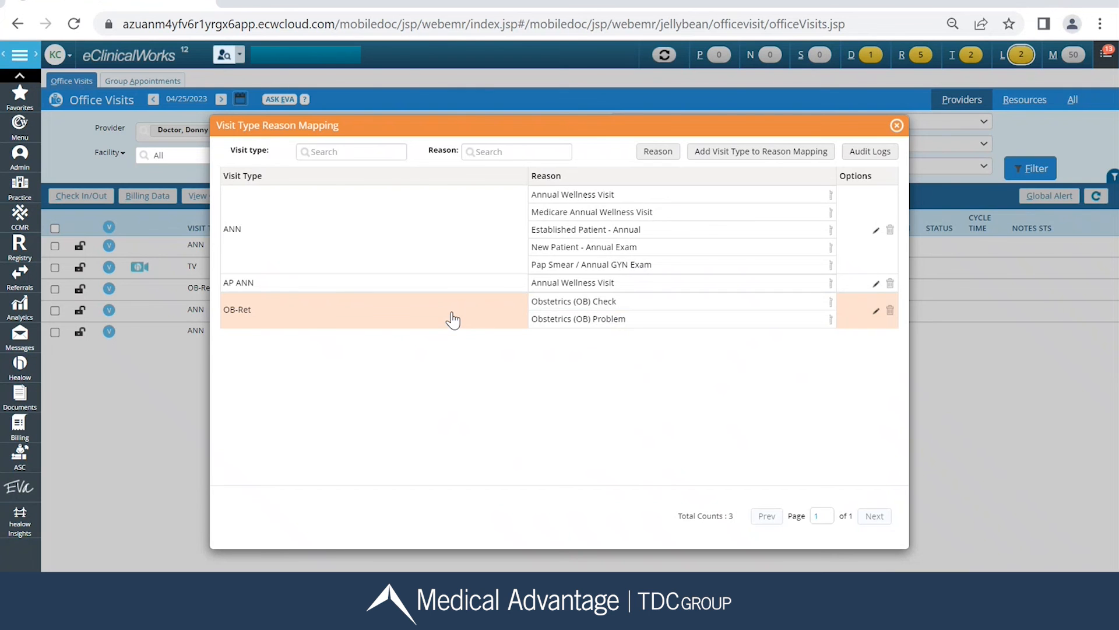
- View the list of available visit reasons, and close it without adding a reason
left_click(654, 156)
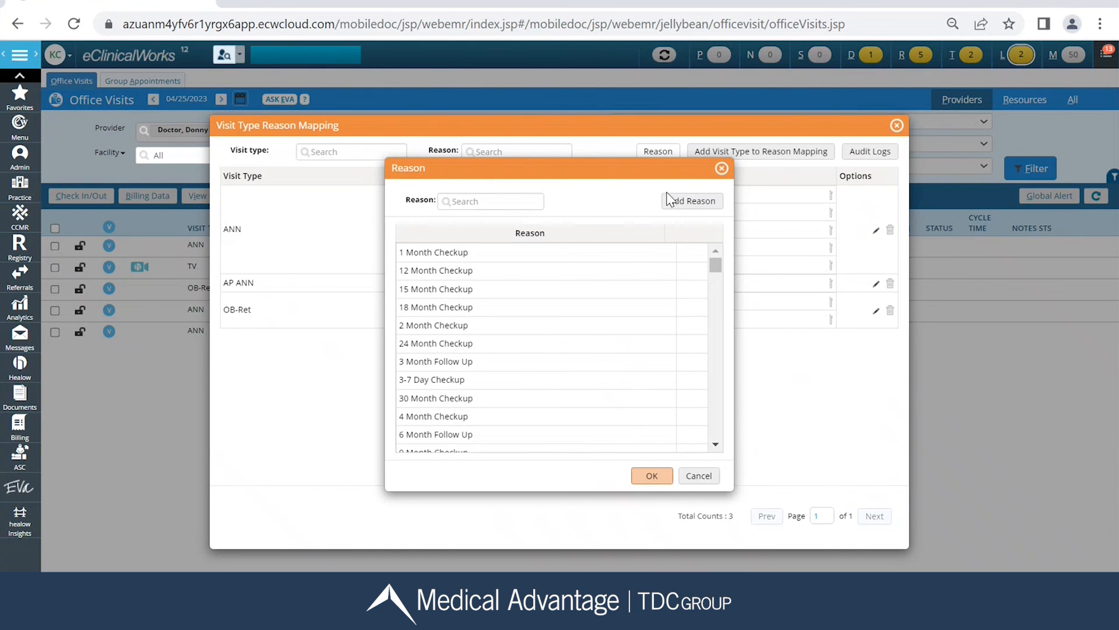
left_click(704, 479)
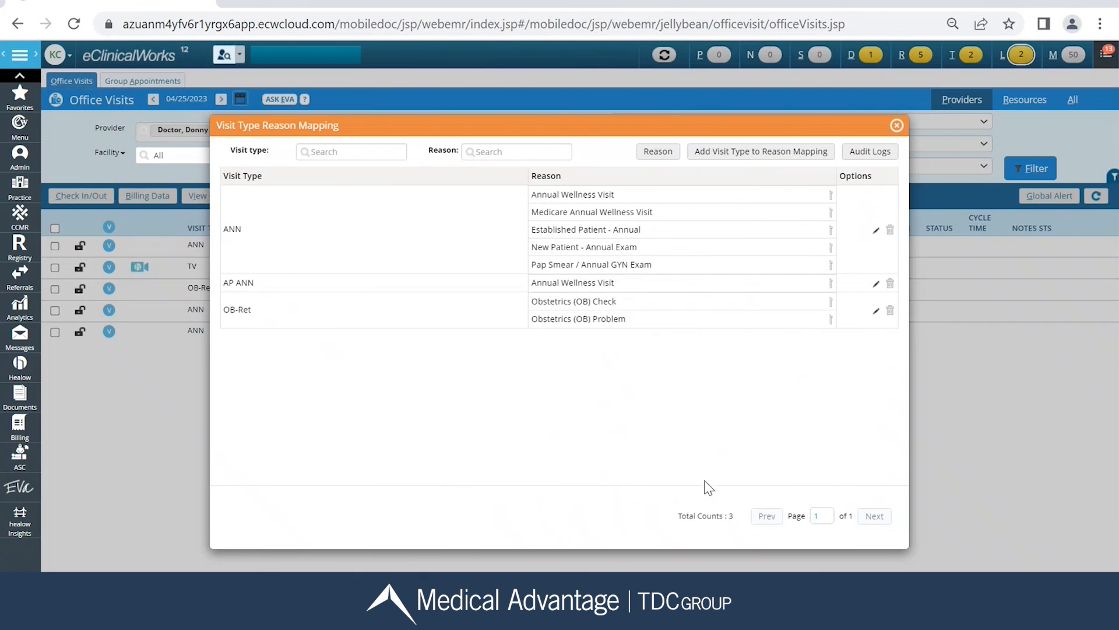